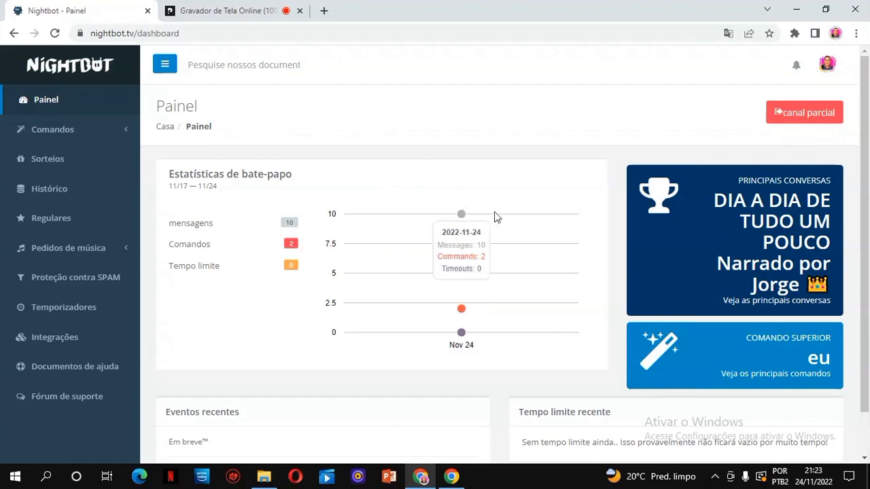
pyautogui.moveTo(865, 117); pyautogui.dragTo(868, 269)
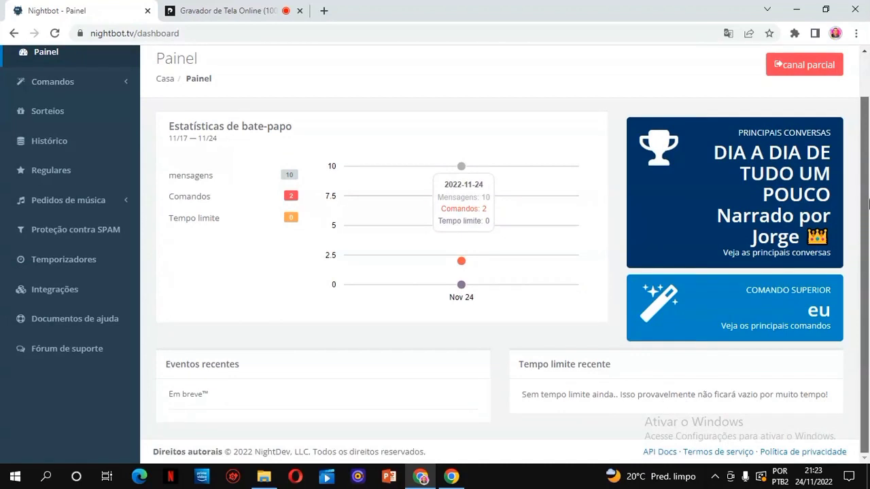
pyautogui.moveTo(867, 205); pyautogui.dragTo(868, 81)
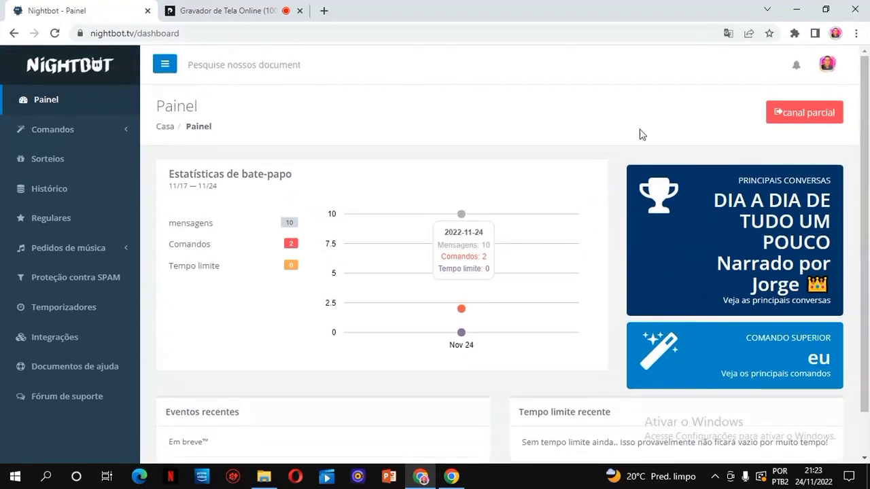
pyautogui.moveTo(64, 58); pyautogui.dragTo(253, 69)
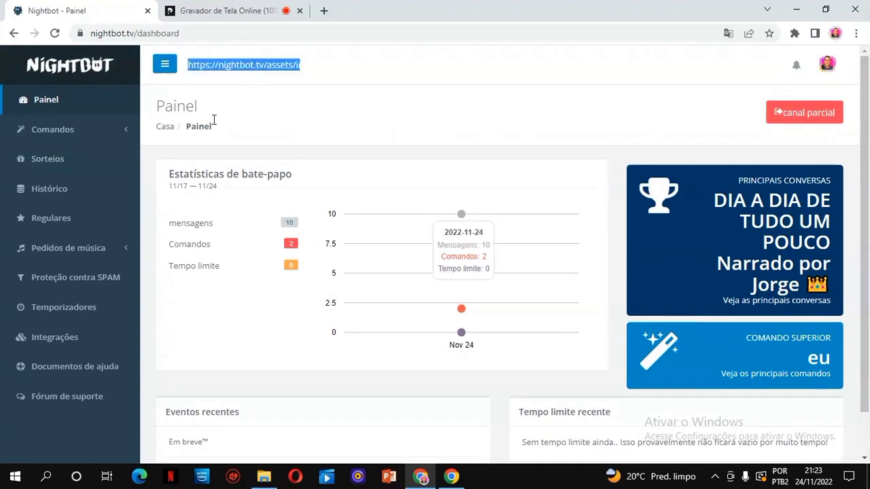
pyautogui.click(308, 71)
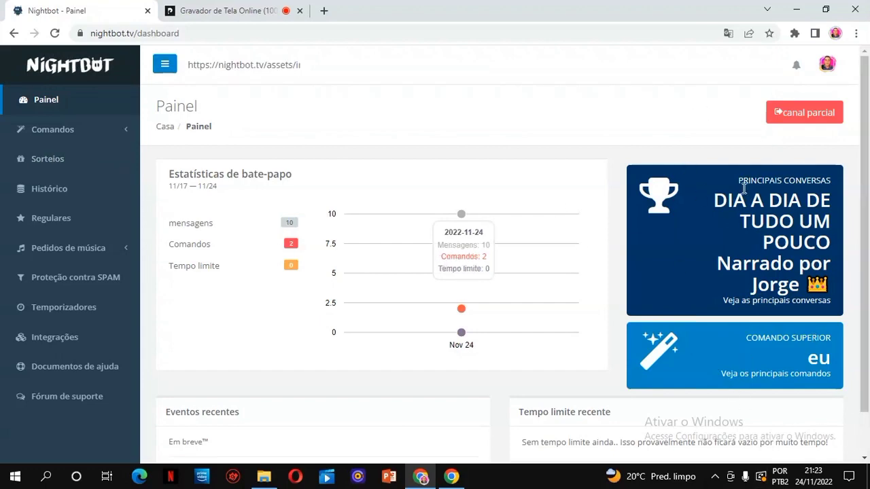
pyautogui.moveTo(738, 184); pyautogui.dragTo(68, 145)
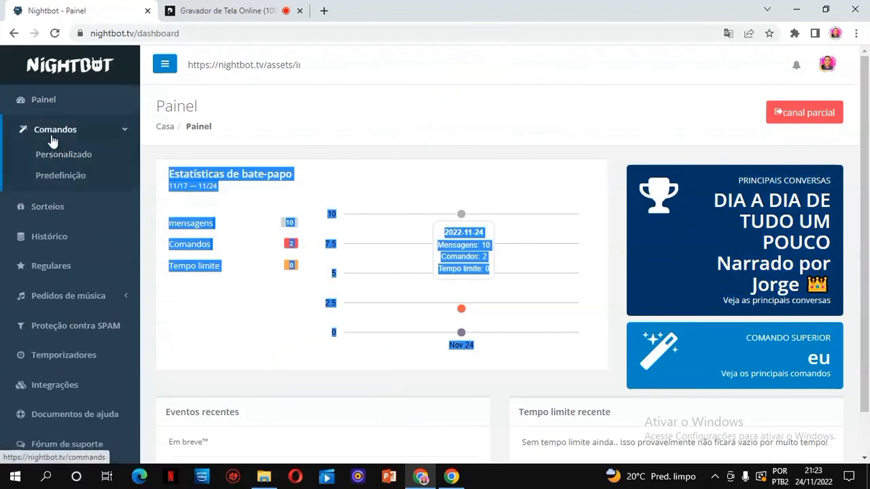
pyautogui.click(52, 137)
pyautogui.click(30, 130)
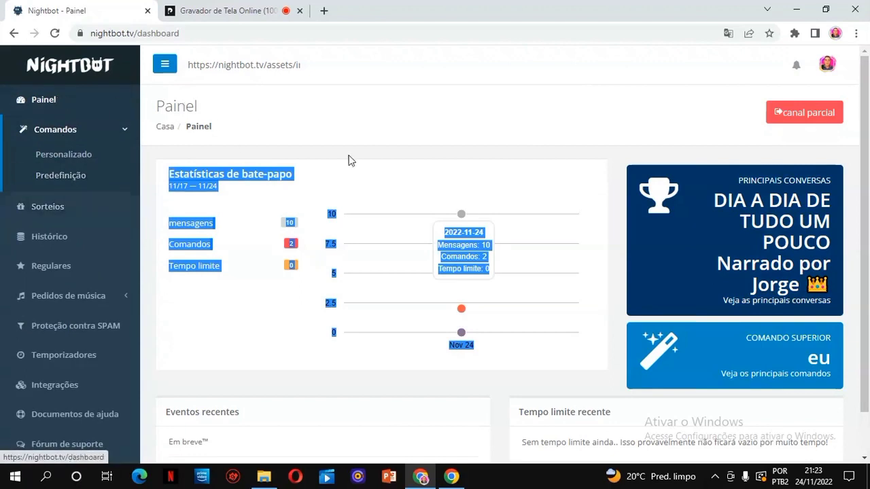
# - Open the giveaways page to view its eligibility and giveaway type settings
pyautogui.click(30, 215)
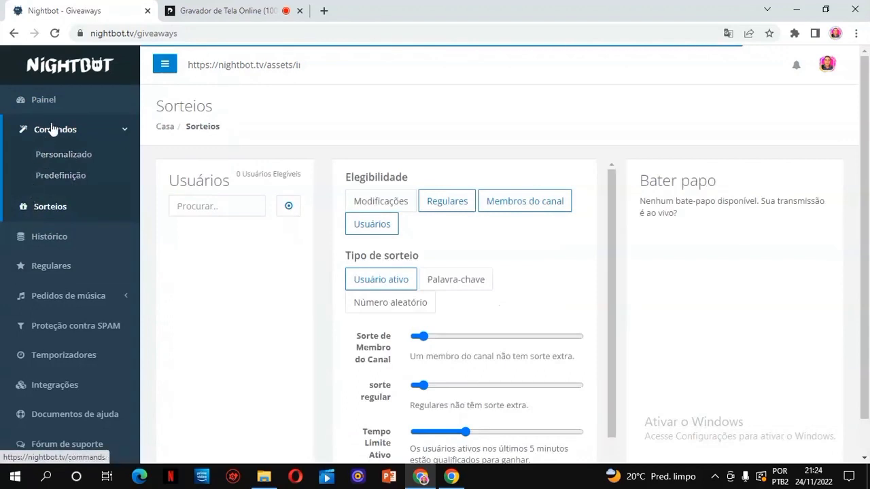
pyautogui.click(24, 129)
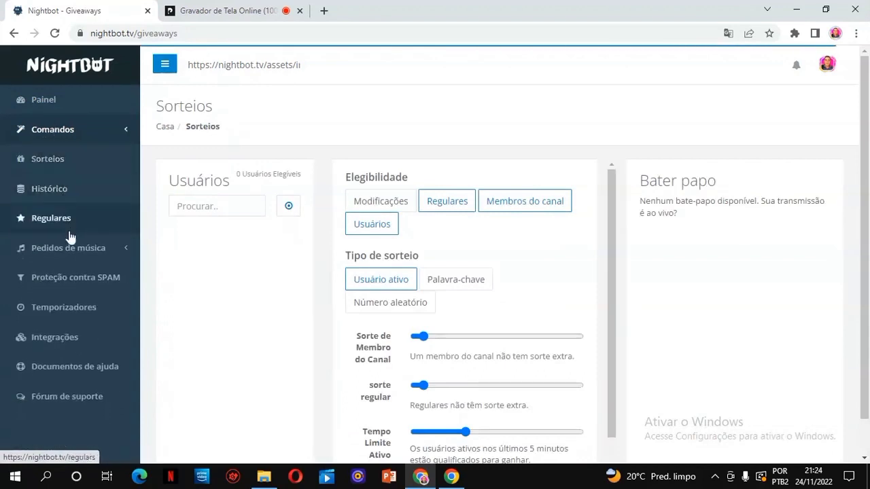
pyautogui.click(19, 251)
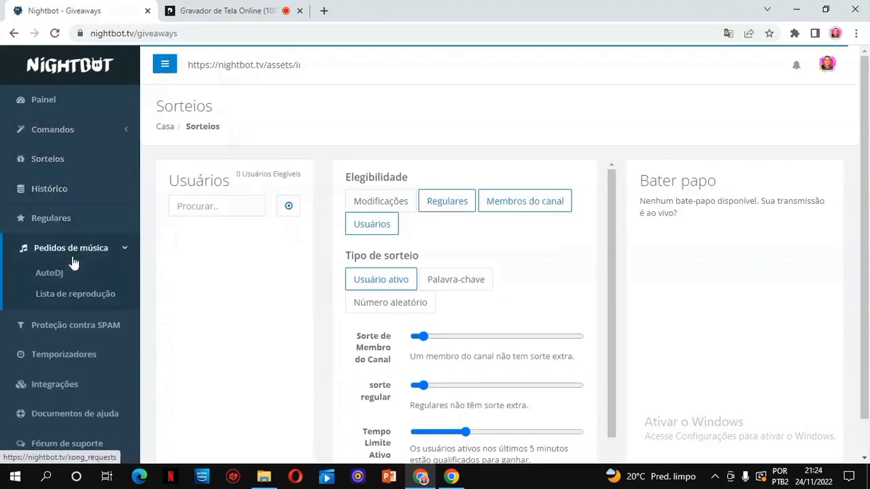
# - Open the spam protection page and review the blacklist words filter's options, including the exempt user levels, without saving
pyautogui.click(68, 326)
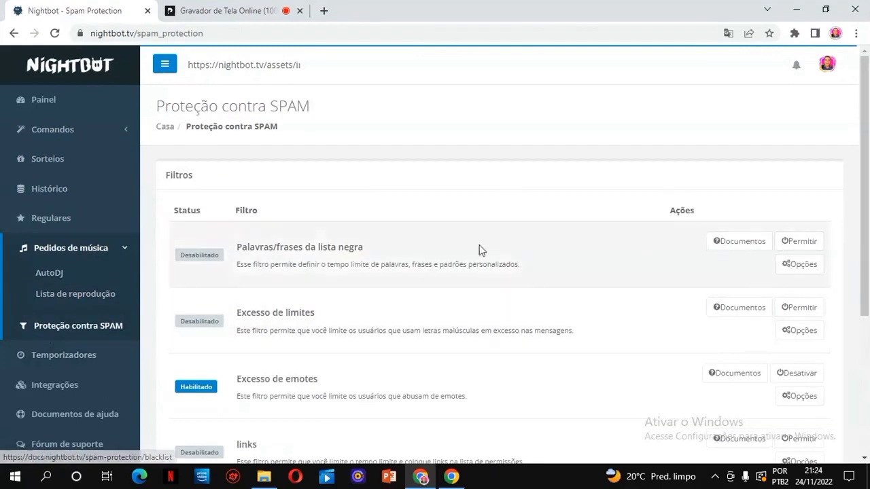
pyautogui.click(803, 264)
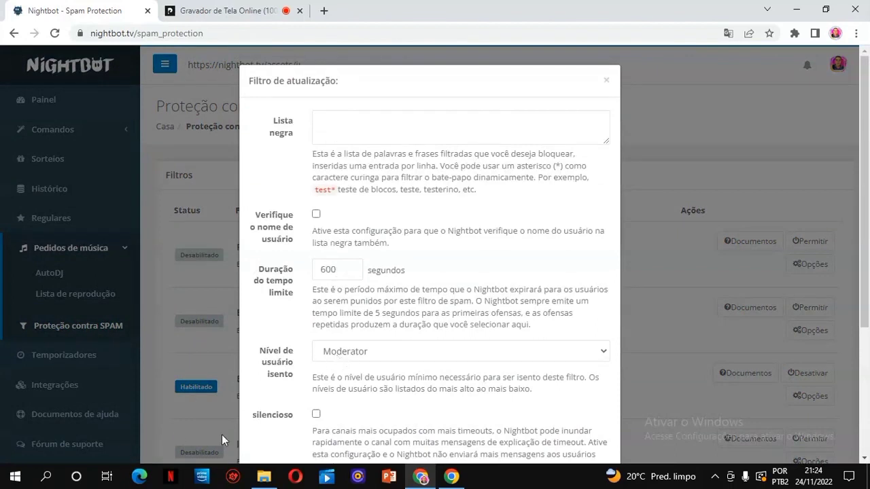
pyautogui.click(379, 355)
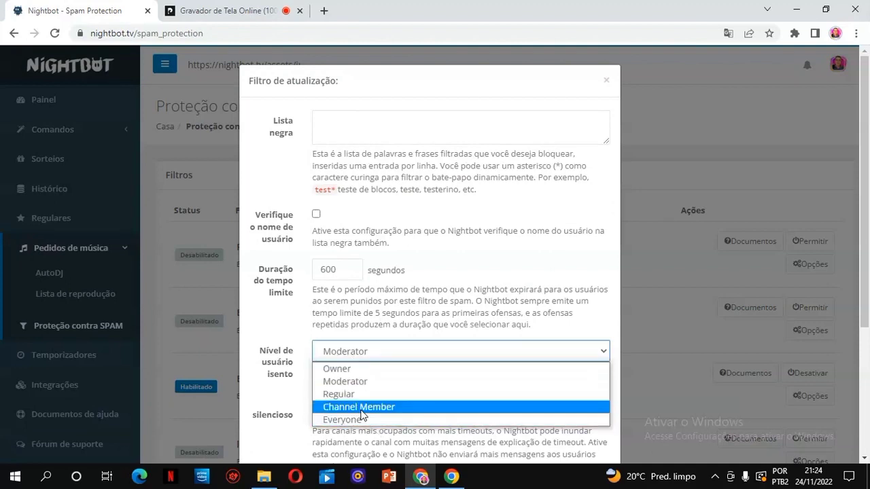
pyautogui.click(431, 439)
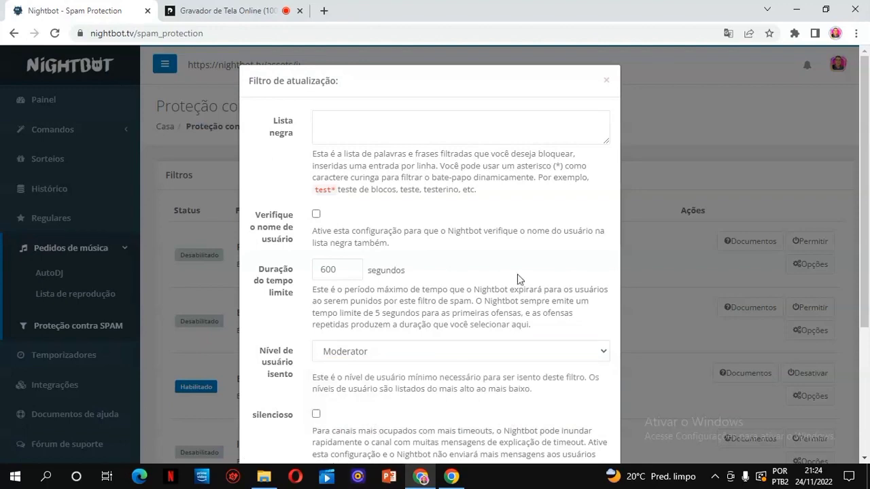
pyautogui.click(609, 83)
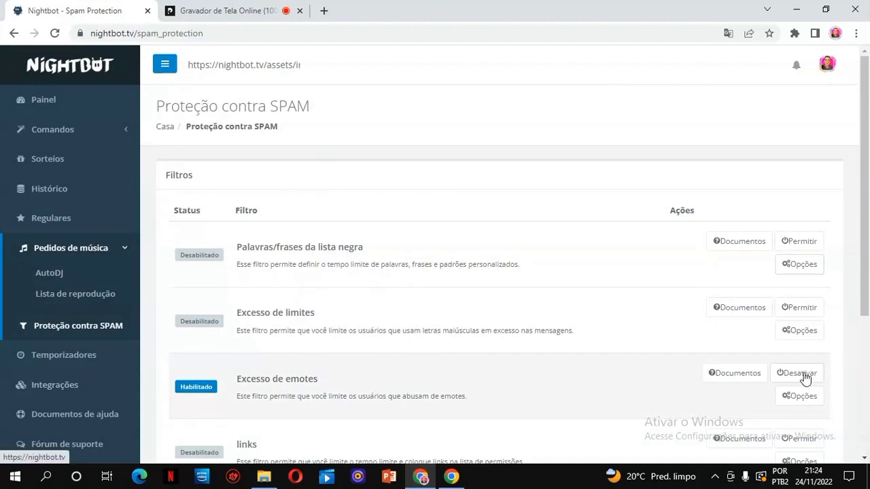
# - Disable the excess emotes spam filter and bring the remaining filters into view
pyautogui.moveTo(868, 271); pyautogui.dragTo(868, 358)
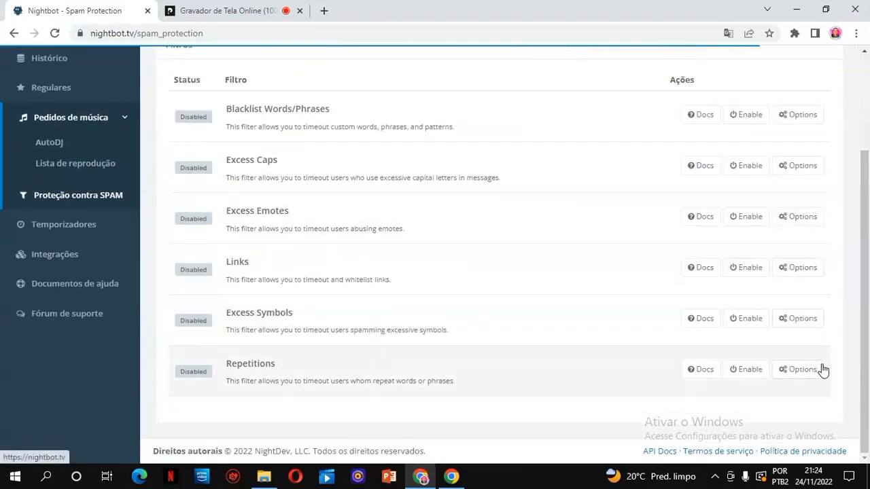
pyautogui.scroll(-2, 868, 378)
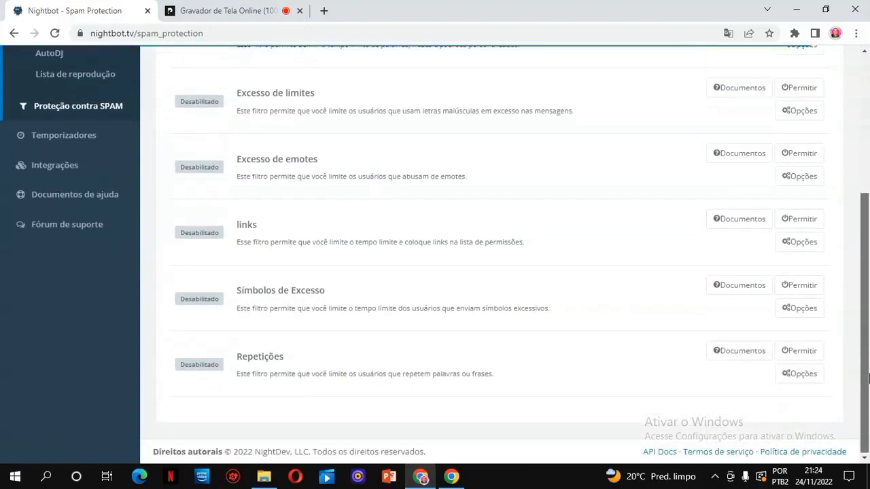
pyautogui.moveTo(865, 376); pyautogui.dragTo(856, 351)
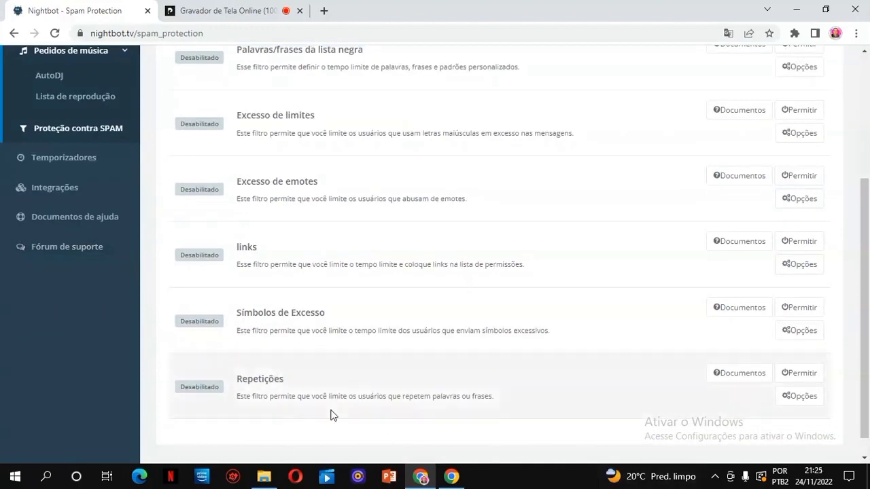
# - Examine the names and status of the symbols, links, emotes, caps and blacklist spam filters
pyautogui.moveTo(236, 313); pyautogui.dragTo(352, 331)
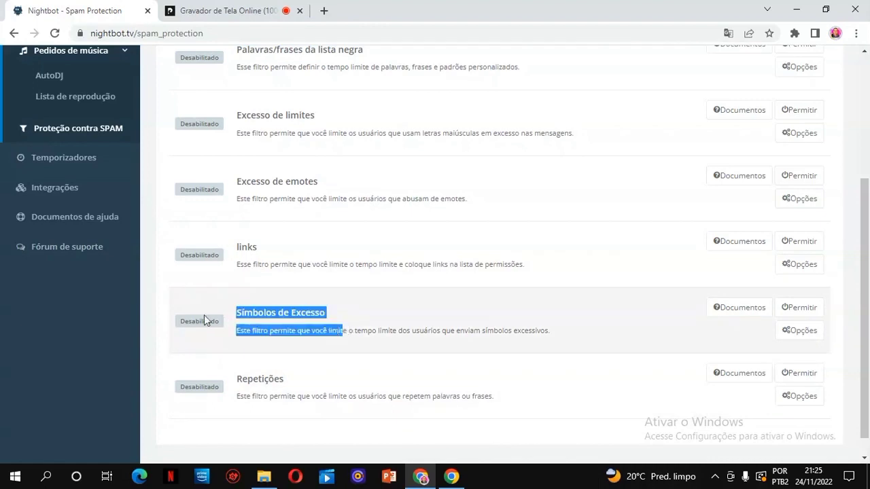
pyautogui.moveTo(230, 244); pyautogui.dragTo(263, 251)
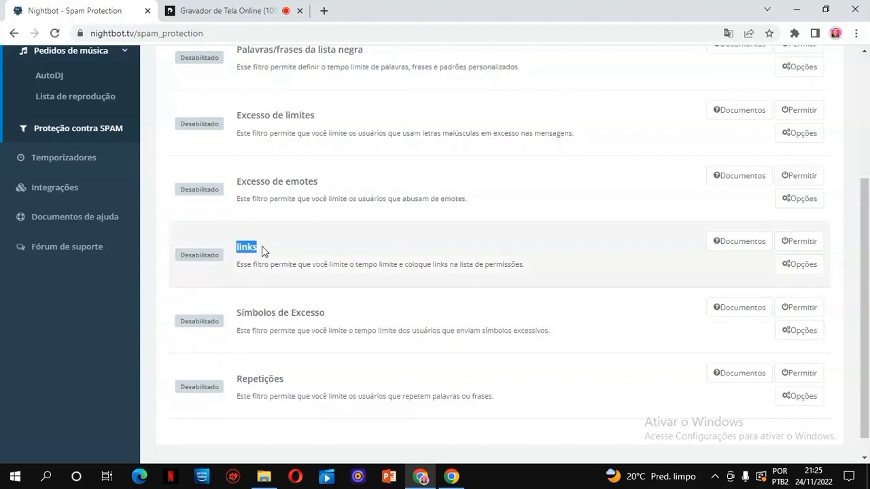
pyautogui.moveTo(231, 180); pyautogui.dragTo(344, 190)
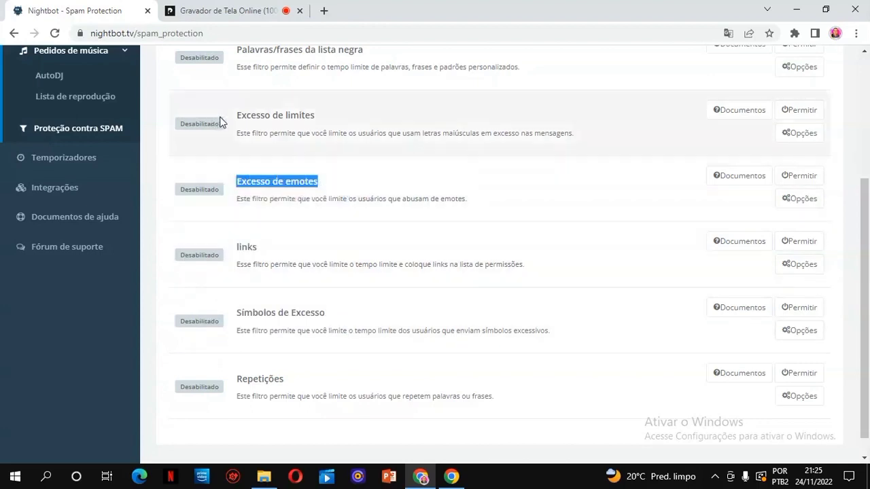
pyautogui.moveTo(231, 115); pyautogui.dragTo(340, 117)
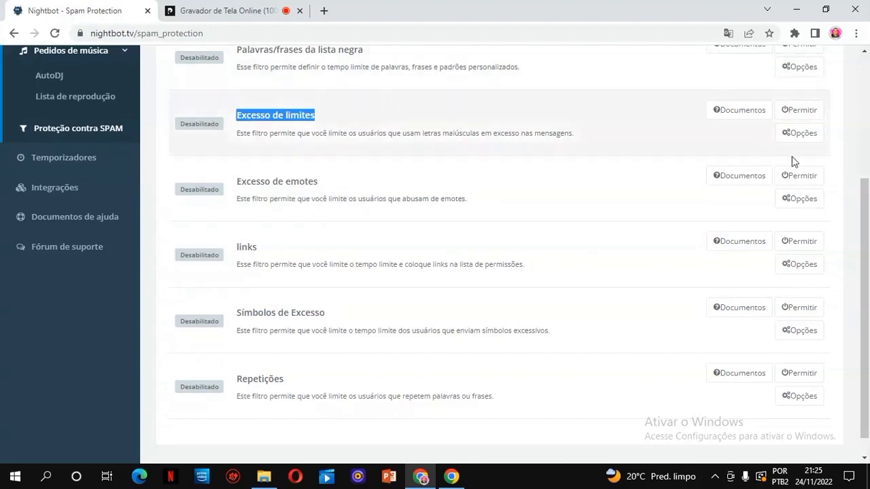
pyautogui.moveTo(863, 193); pyautogui.dragTo(862, 128)
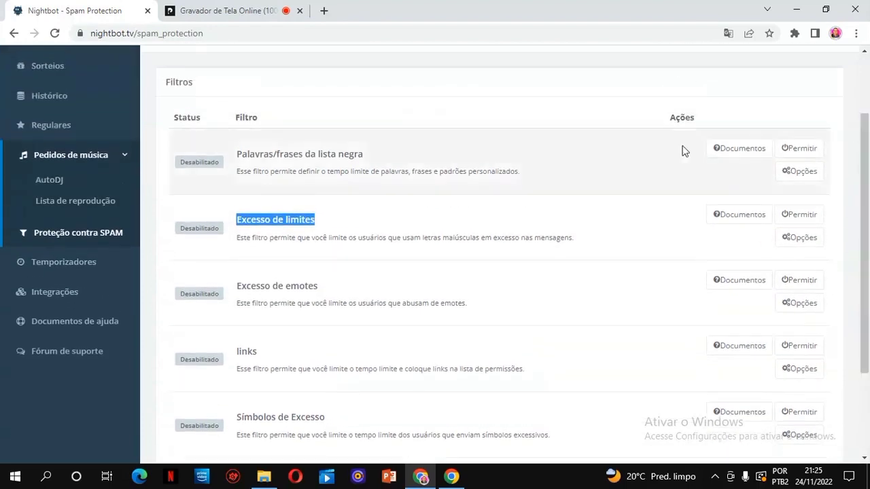
pyautogui.moveTo(229, 158); pyautogui.dragTo(372, 152)
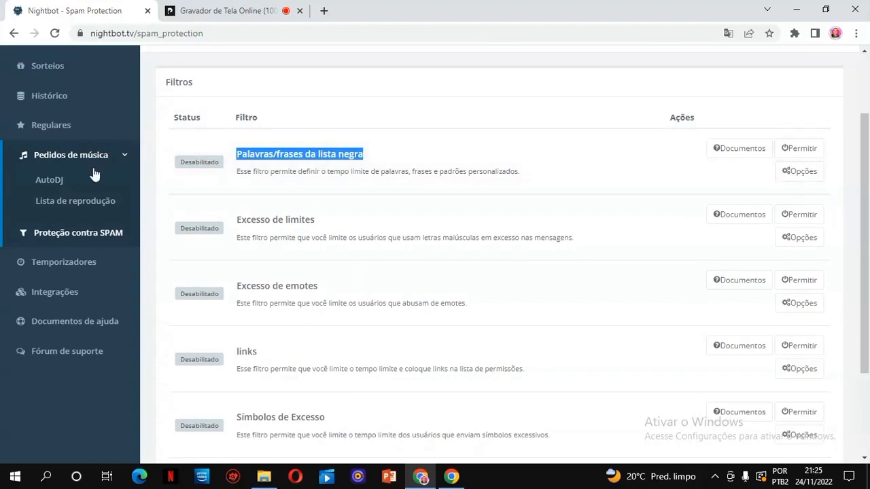
# - Open the timers page and review the Capitulo timer's name, message and interval settings without saving
pyautogui.click(75, 261)
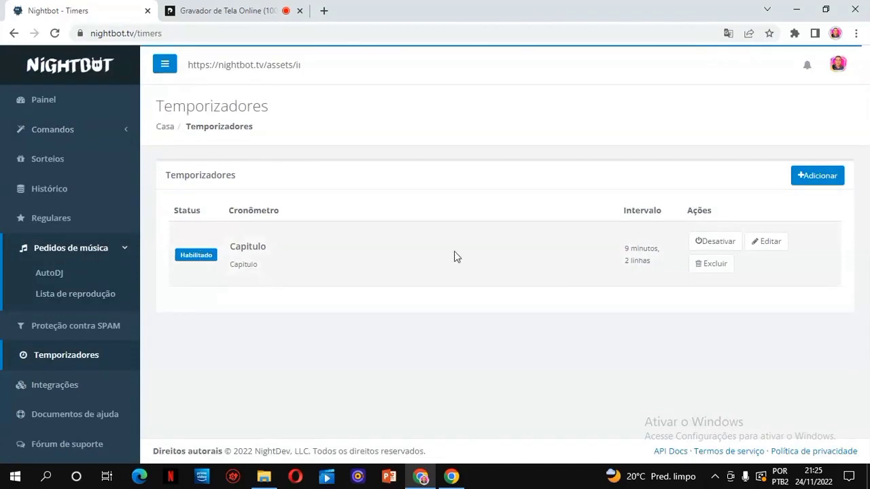
pyautogui.click(766, 241)
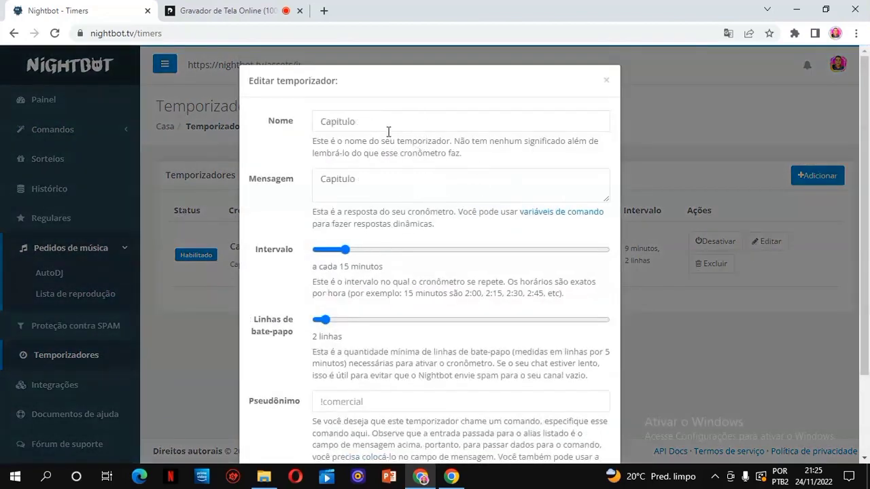
pyautogui.click(373, 197)
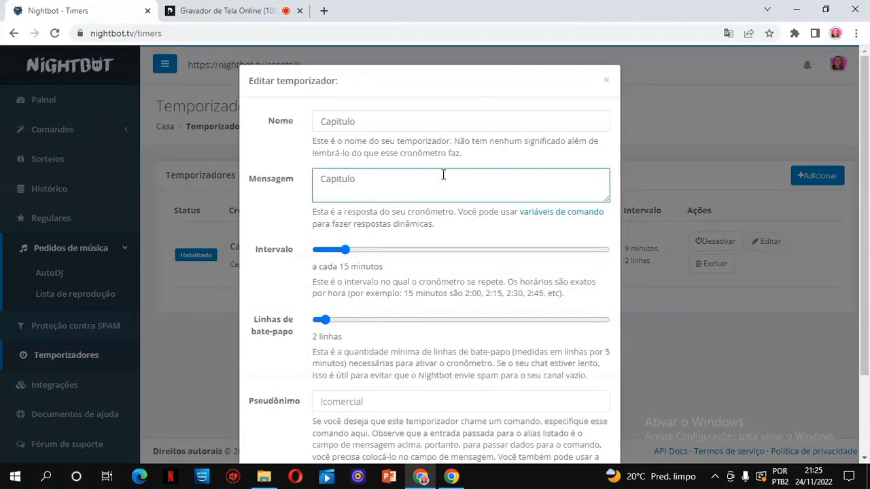
pyautogui.click(606, 80)
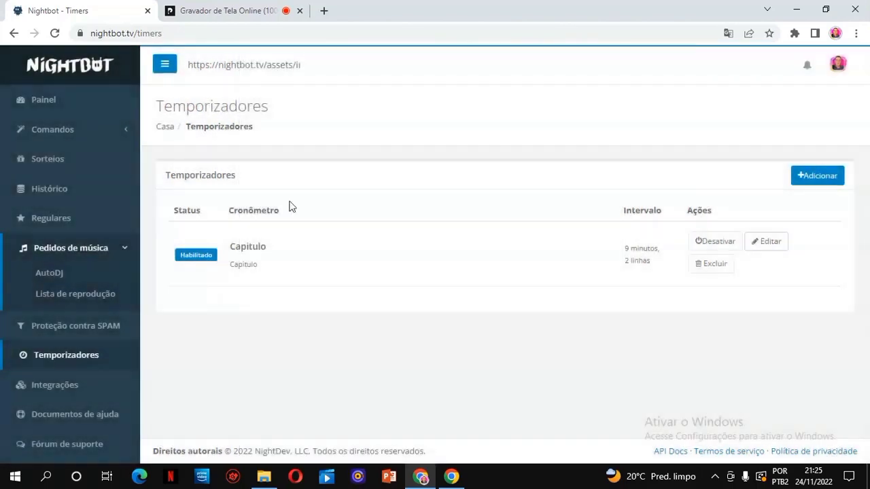
# - Disable the Capitulo timer and delete it from the timers list
pyautogui.click(716, 244)
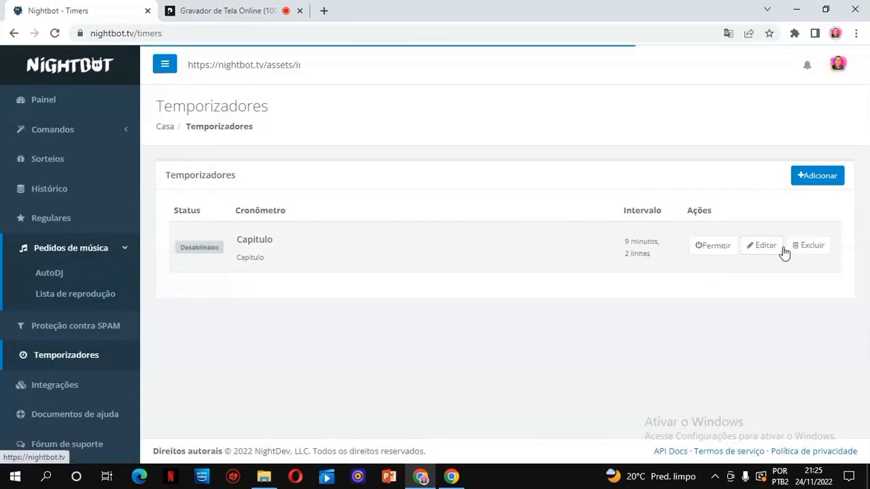
pyautogui.click(804, 250)
pyautogui.click(554, 167)
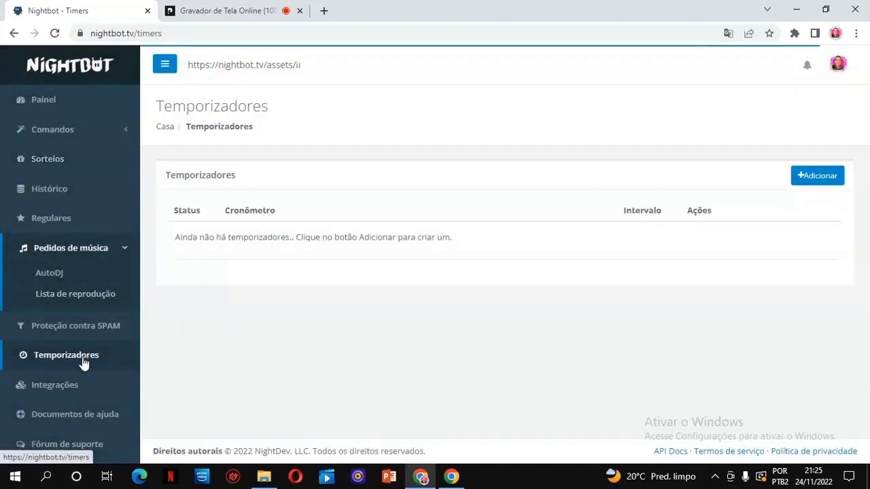
pyautogui.click(241, 10)
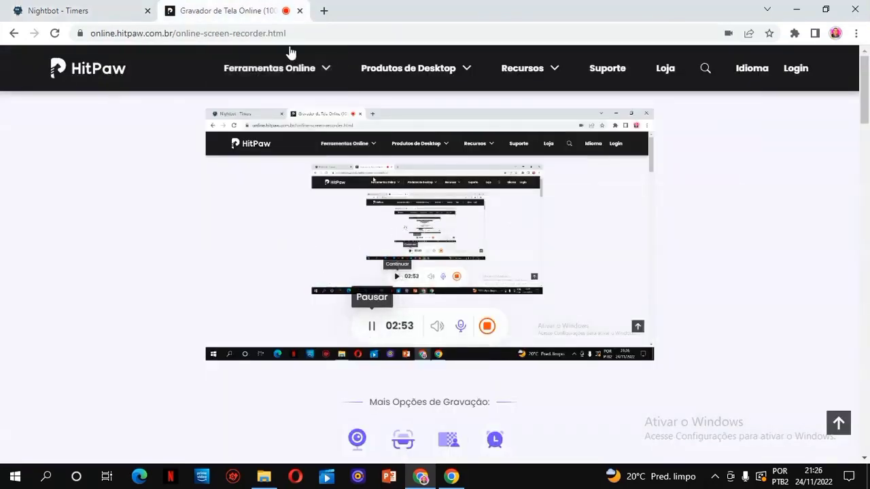
pyautogui.click(127, 5)
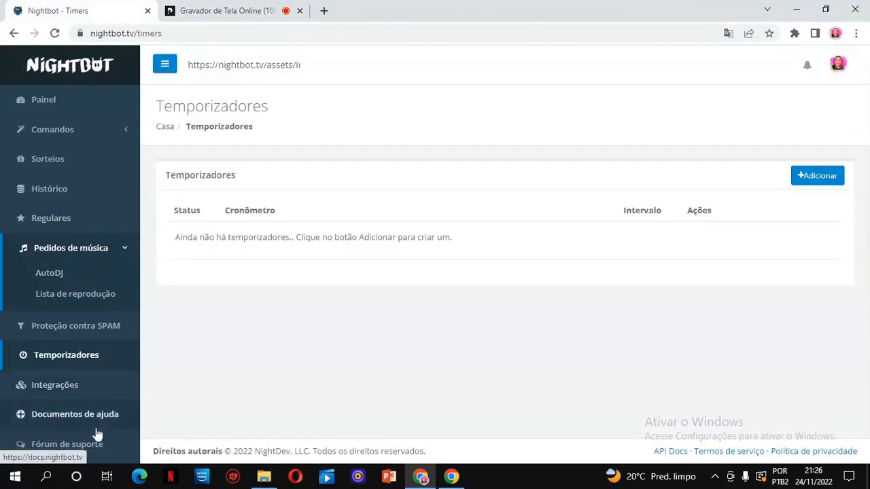
# - Open the list of custom channel commands
pyautogui.click(52, 133)
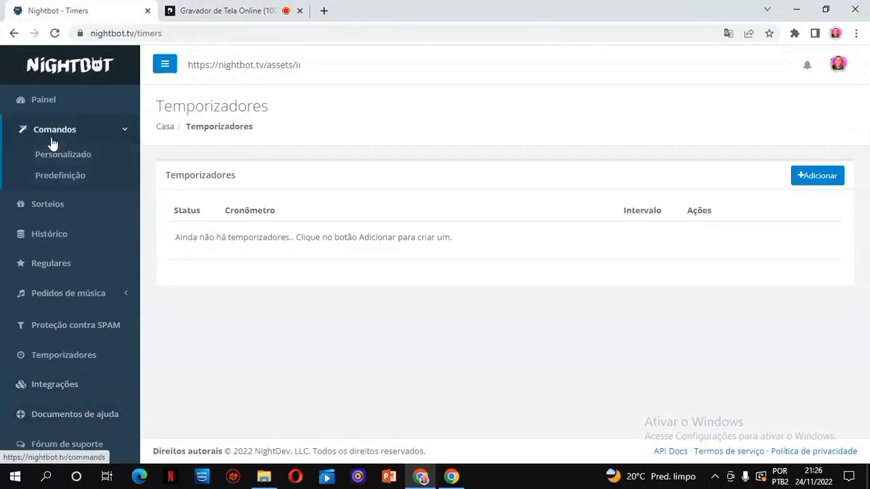
pyautogui.moveTo(2, 134); pyautogui.dragTo(90, 123)
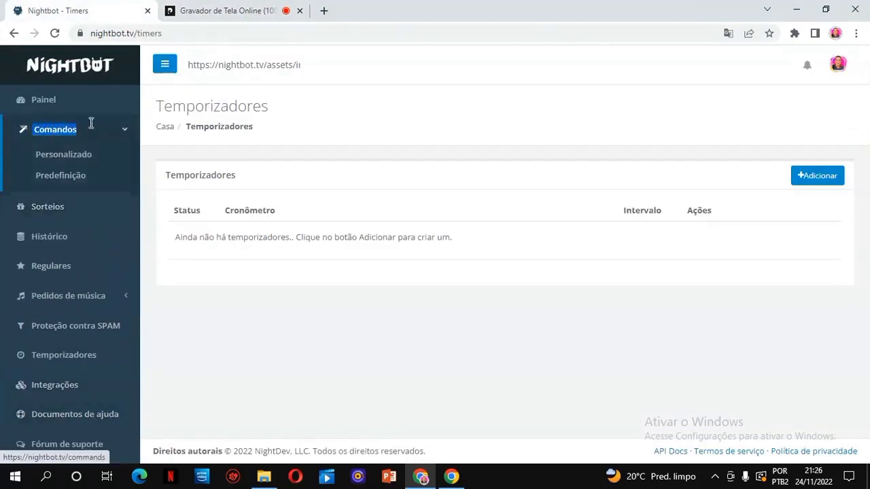
pyautogui.click(87, 161)
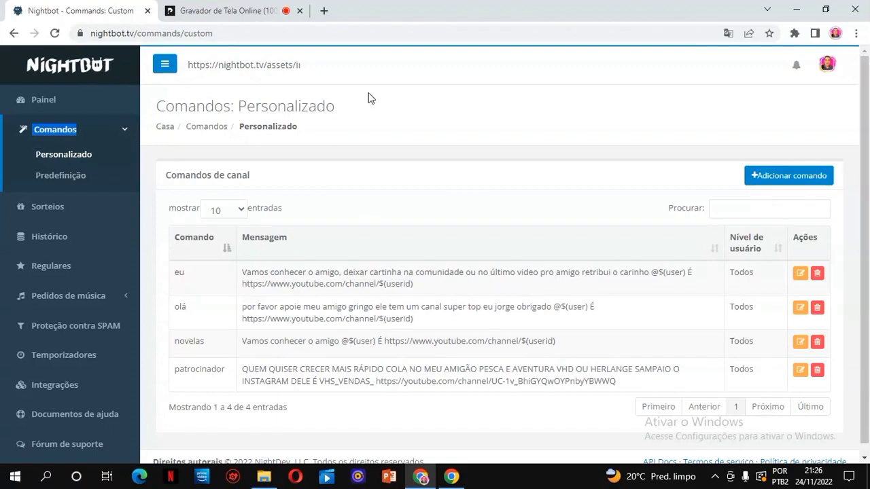
pyautogui.scroll(-1, 853, 177)
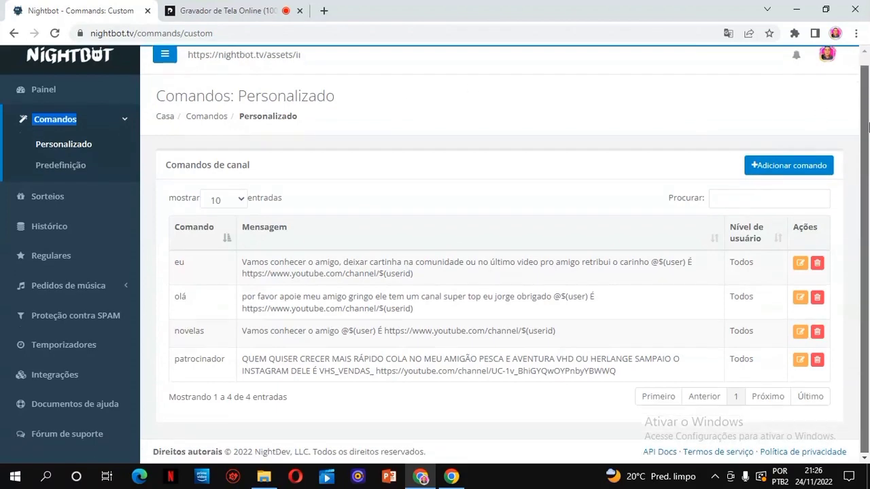
# - Open the eu command for editing and examine its name, message text, user variable and channel link
pyautogui.click(208, 259)
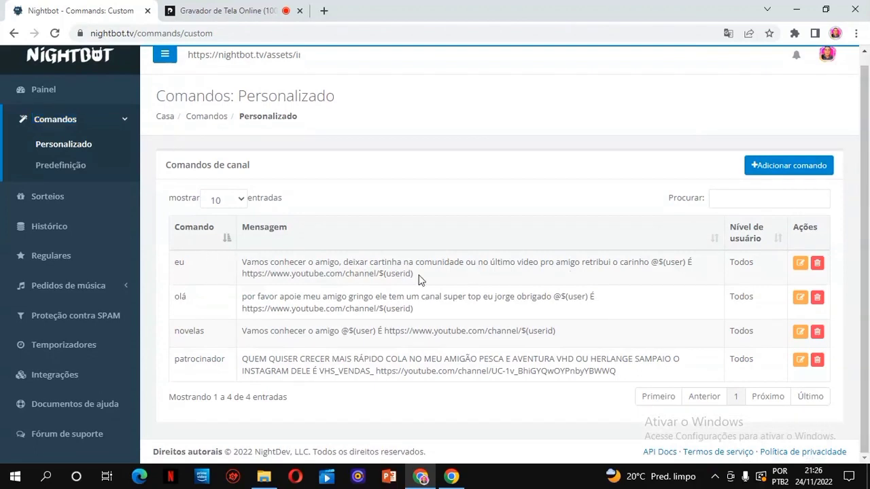
pyautogui.click(799, 265)
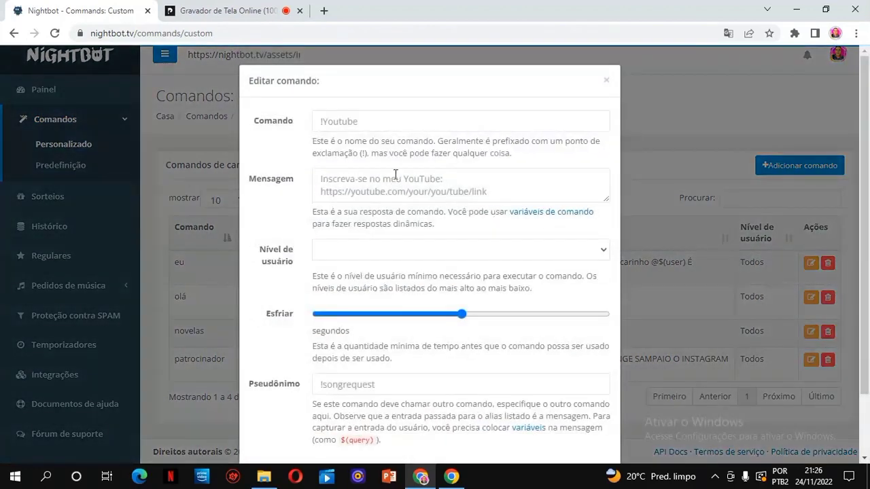
pyautogui.click(338, 128)
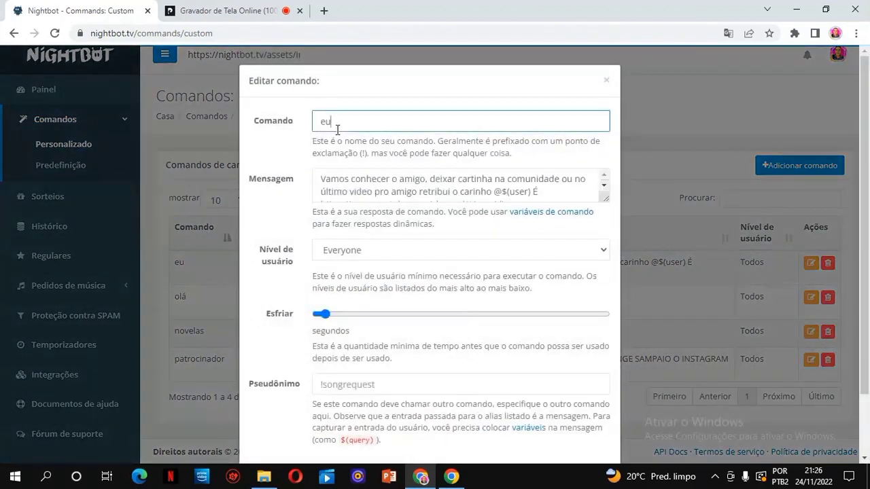
pyautogui.moveTo(319, 178); pyautogui.dragTo(491, 203)
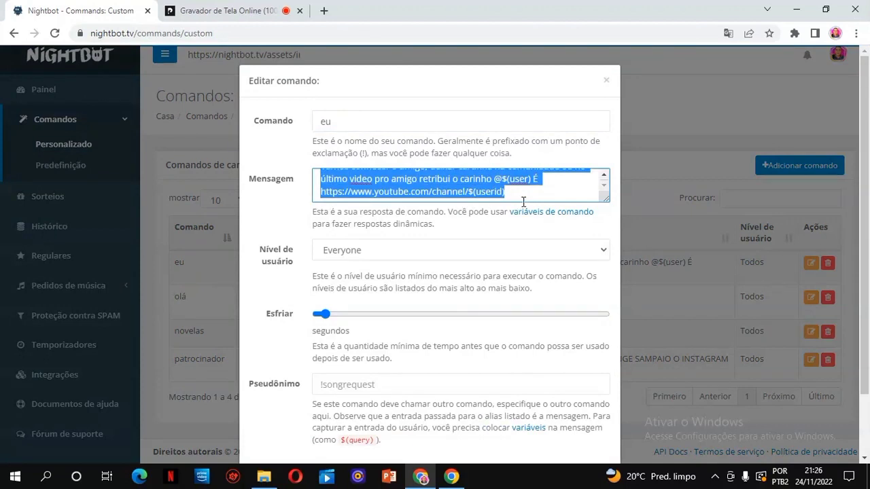
pyautogui.click(472, 200)
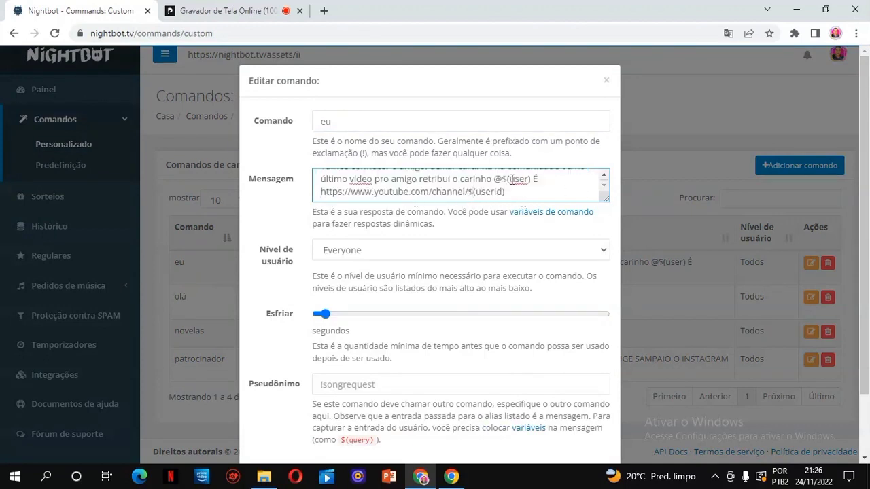
pyautogui.moveTo(494, 178); pyautogui.dragTo(542, 196)
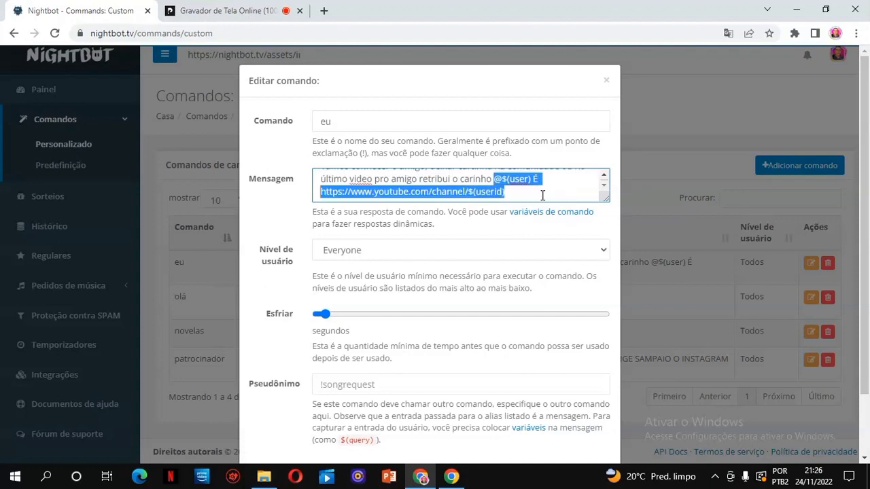
pyautogui.click(618, 144)
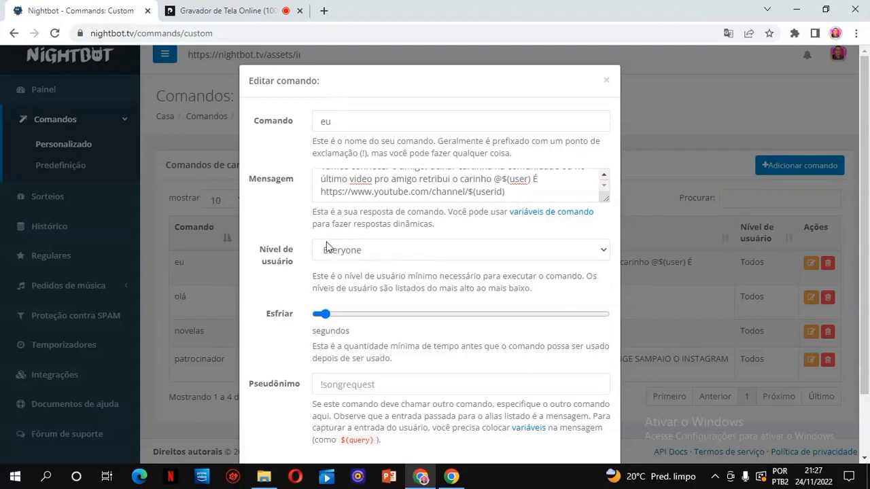
pyautogui.moveTo(408, 193); pyautogui.dragTo(443, 194)
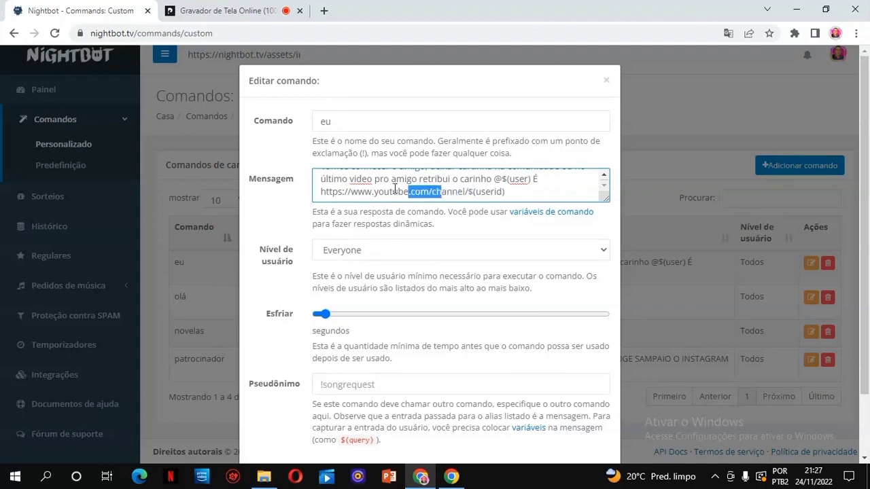
pyautogui.click(435, 205)
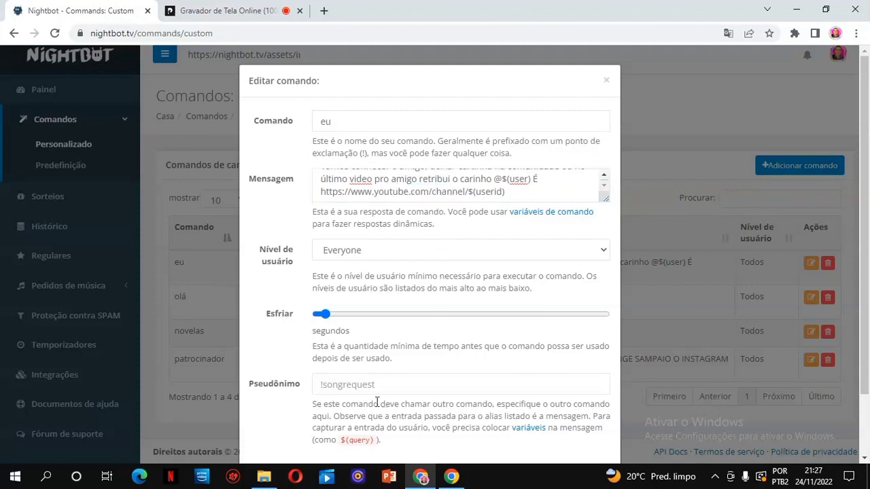
# - Review the eu command's cooldown and user level options, and close the editor without saving
pyautogui.click(329, 318)
pyautogui.click(415, 251)
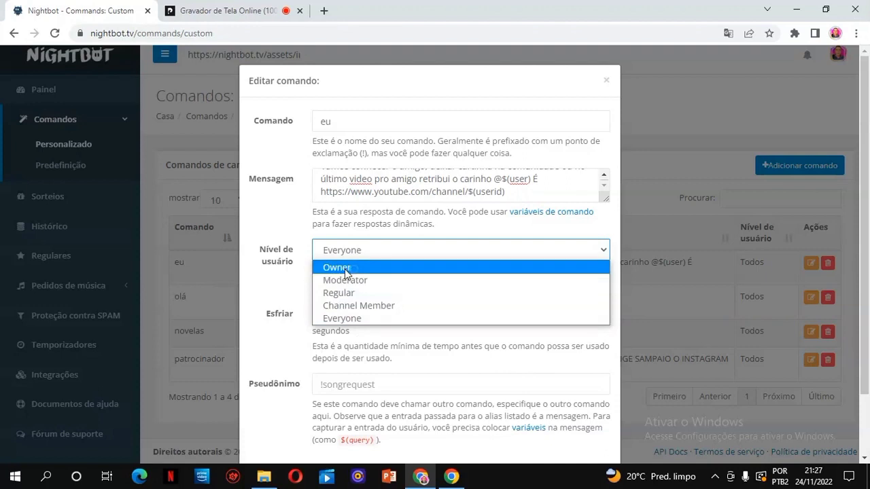
pyautogui.click(250, 340)
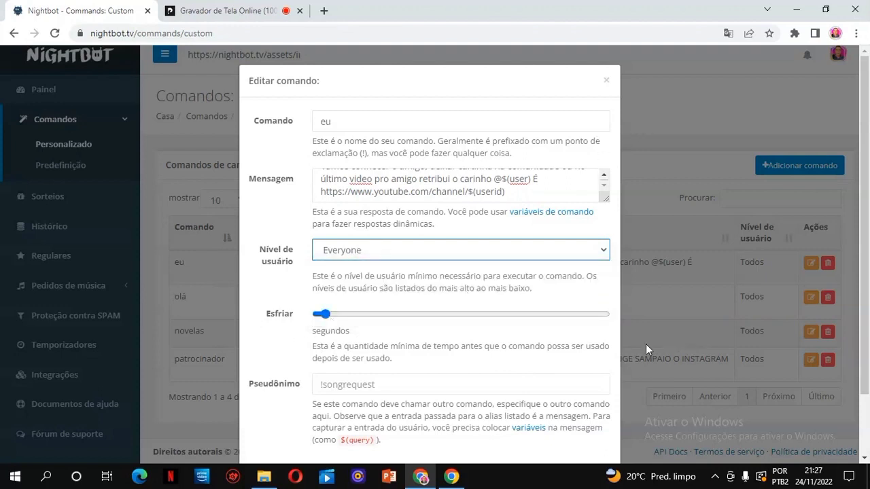
pyautogui.click(619, 365)
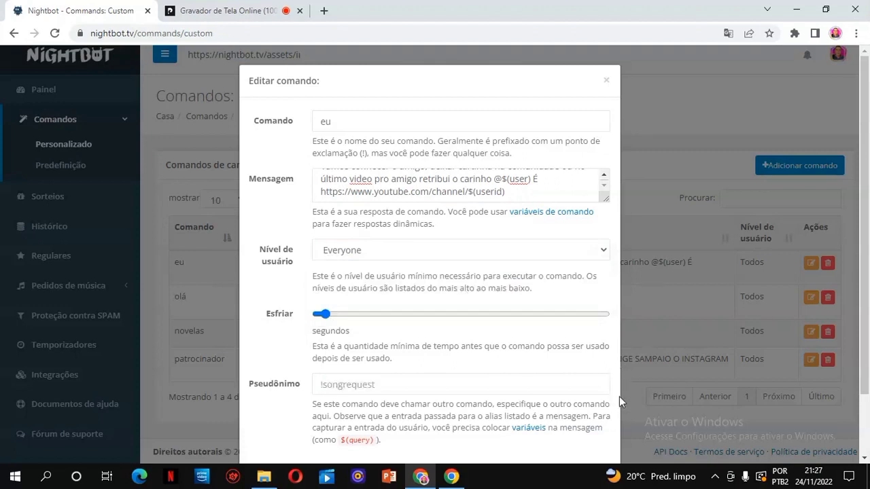
pyautogui.click(607, 81)
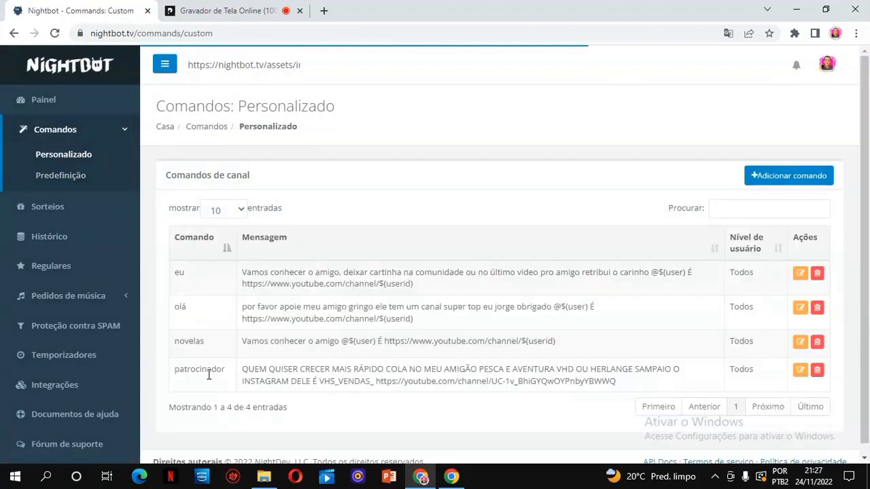
# - Draft a new custom command named youtubr with the message "vamos conhecer" and the user level Everyone
pyautogui.click(792, 176)
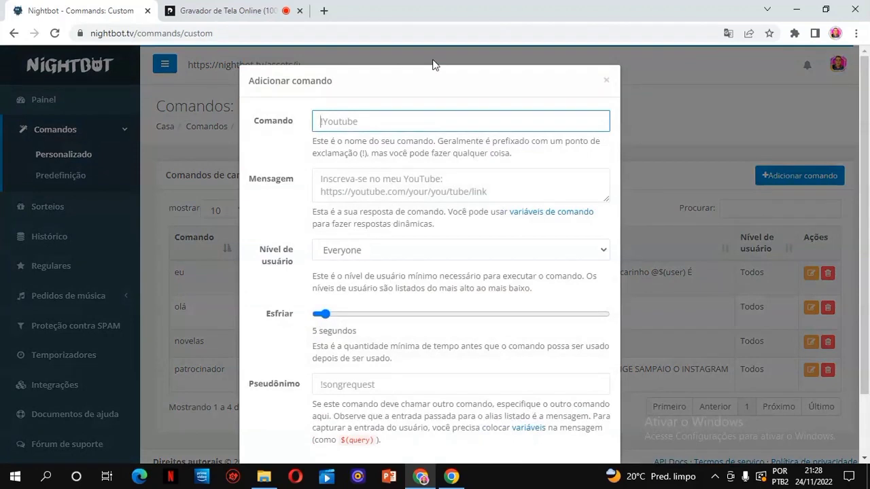
pyautogui.write('youtubr')
pyautogui.click(361, 193)
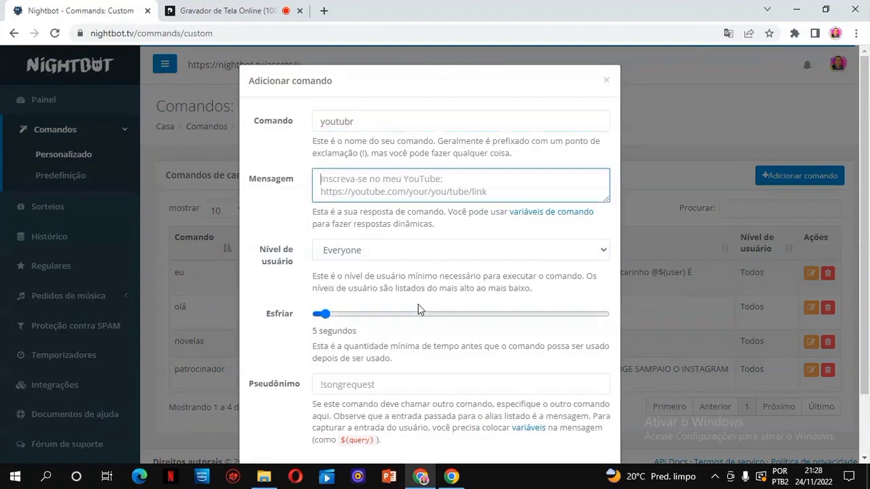
pyautogui.write('vamos co')
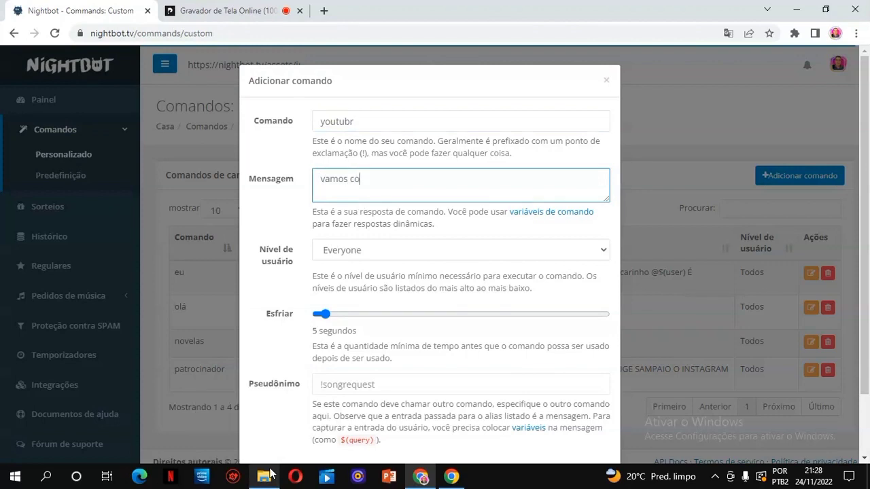
pyautogui.write('nge')
pyautogui.click(344, 253)
pyautogui.click(344, 254)
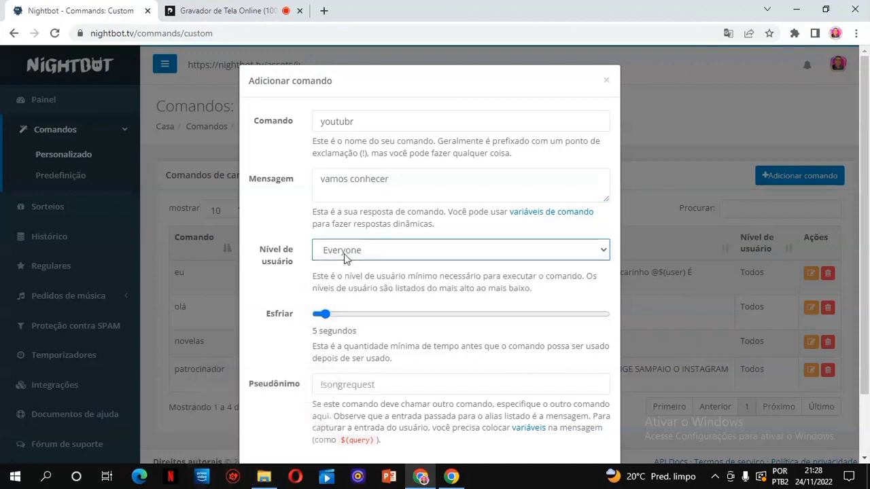
# - Examine the new command form's alias field and its $(query) help text, and cancel the form without submitting
pyautogui.click(393, 394)
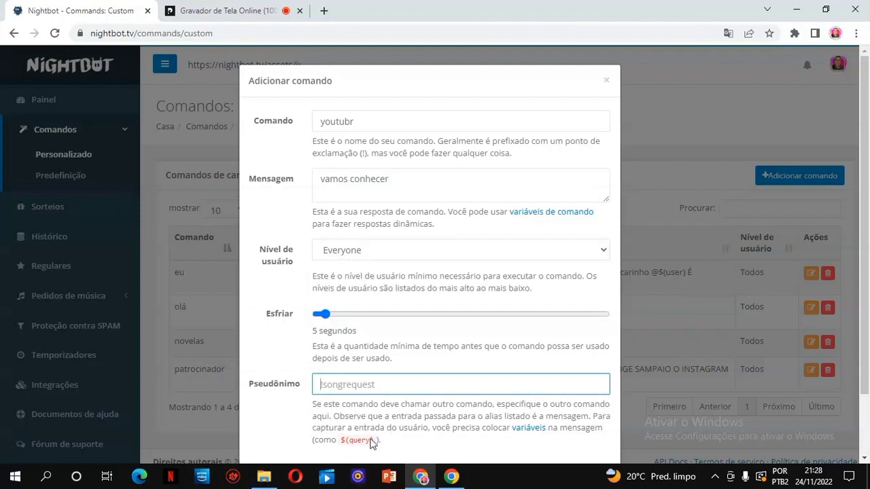
pyautogui.moveTo(338, 437); pyautogui.dragTo(362, 438)
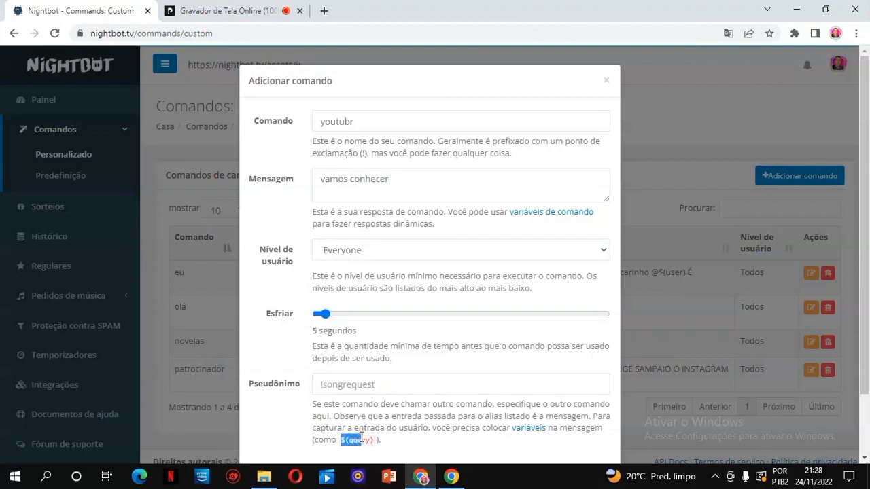
pyautogui.moveTo(307, 407); pyautogui.dragTo(566, 442)
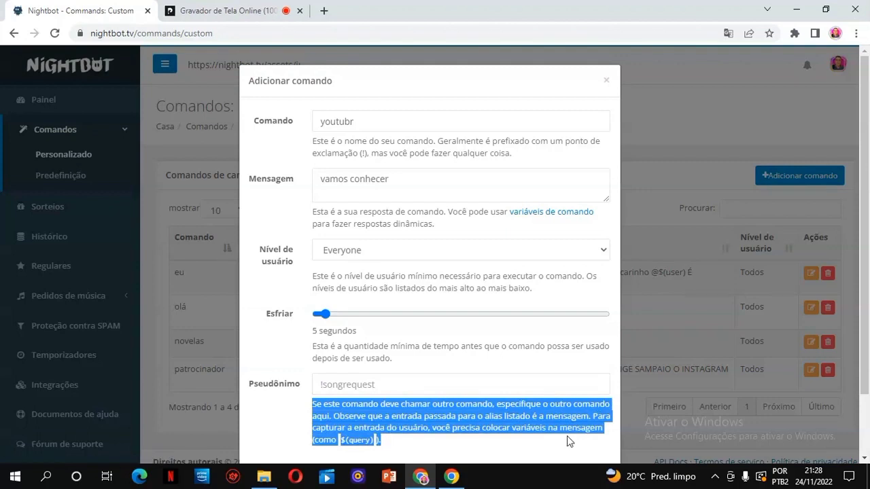
pyautogui.moveTo(567, 436)
pyautogui.mouseDown()
pyautogui.moveTo(574, 427)
pyautogui.moveTo(578, 436)
pyautogui.mouseUp()
pyautogui.click(504, 420)
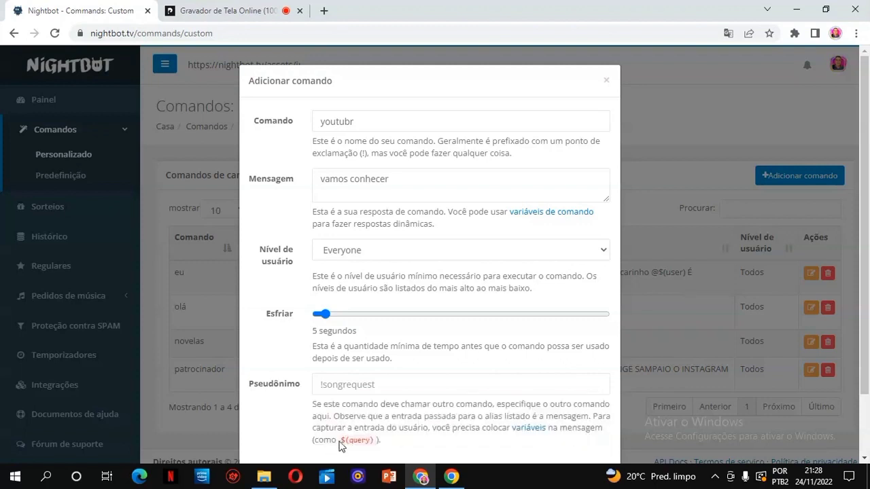
pyautogui.moveTo(340, 442); pyautogui.dragTo(394, 442)
pyautogui.click(387, 442)
pyautogui.moveTo(354, 280); pyautogui.dragTo(573, 191)
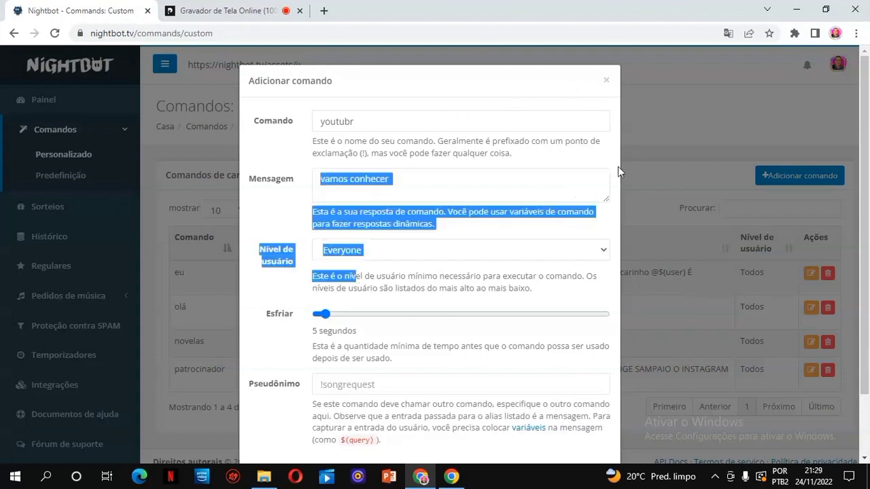
pyautogui.scroll(-2, 571, 292)
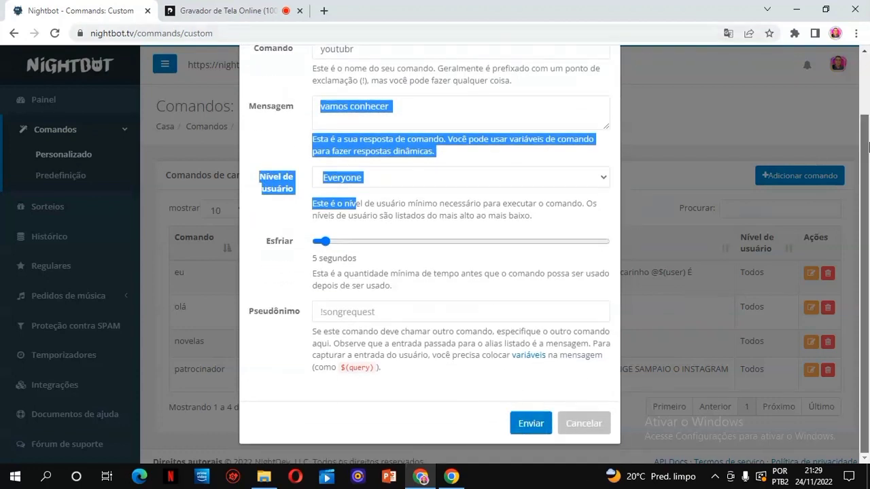
pyautogui.scroll(2, 868, 146)
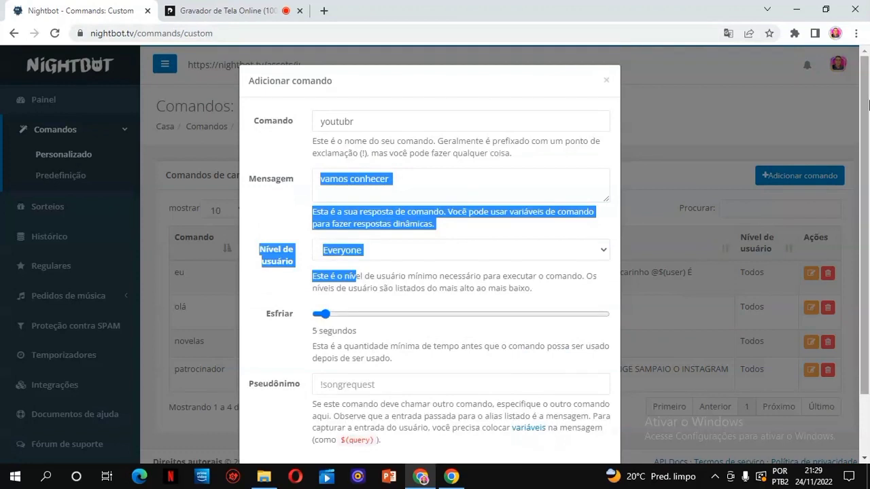
pyautogui.scroll(-2, 867, 103)
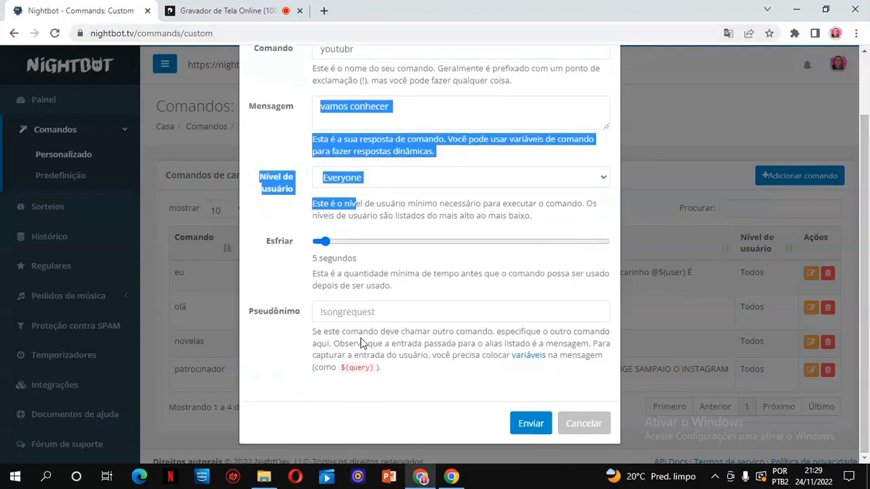
pyautogui.moveTo(337, 355); pyautogui.dragTo(363, 369)
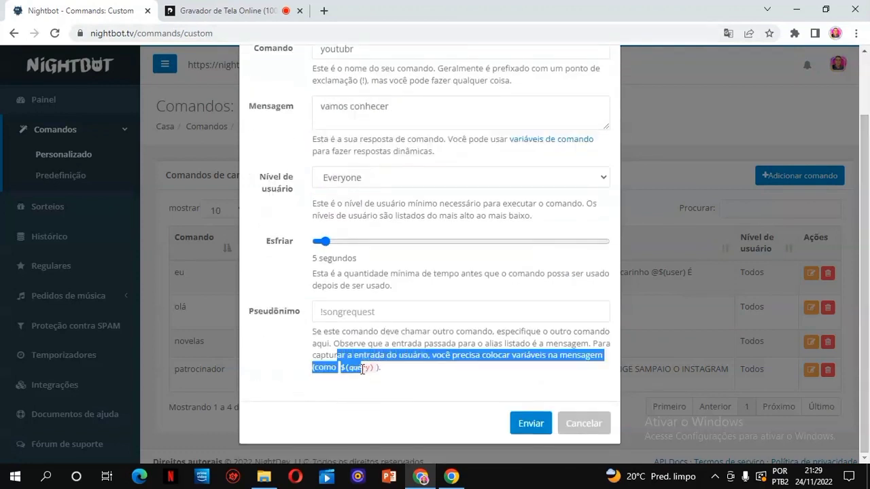
pyautogui.click(411, 115)
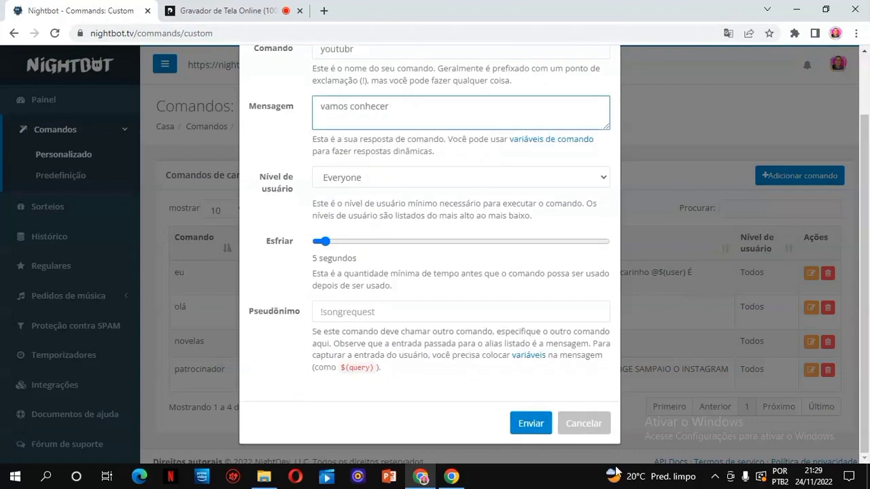
pyautogui.click(585, 422)
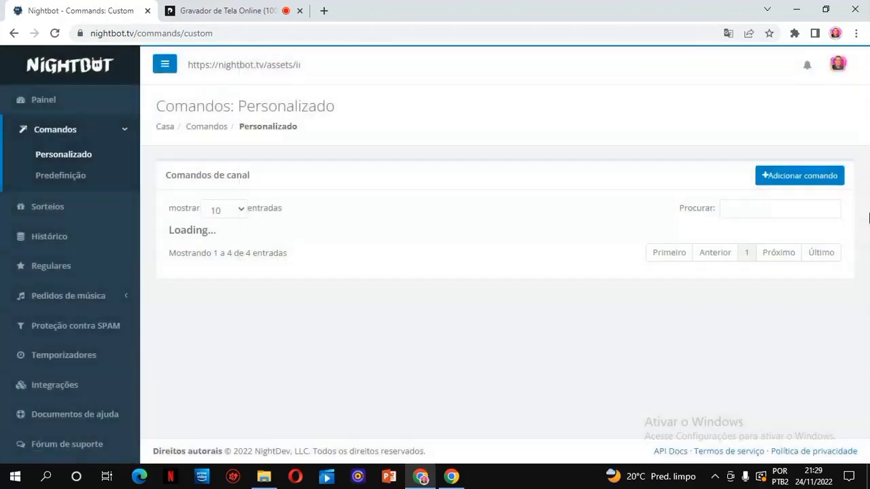
# - Open the dashboard and review the chat statistics and top chatter information
pyautogui.click(38, 111)
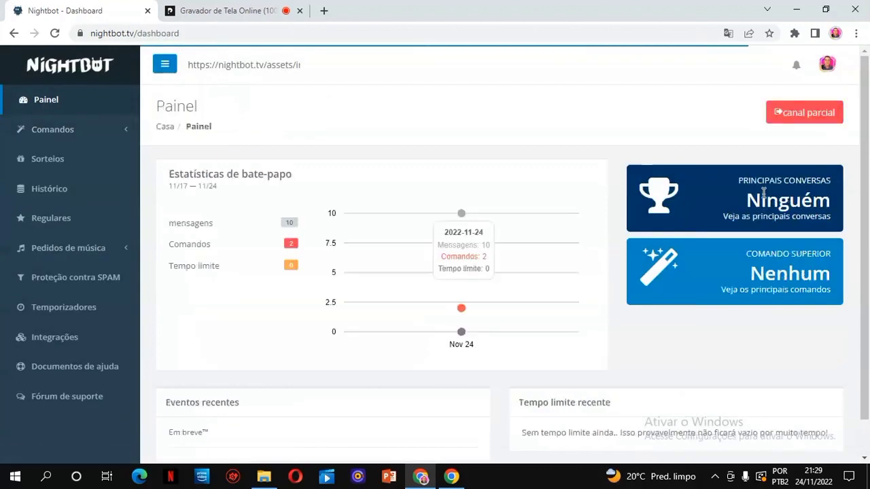
pyautogui.moveTo(761, 191); pyautogui.dragTo(819, 198)
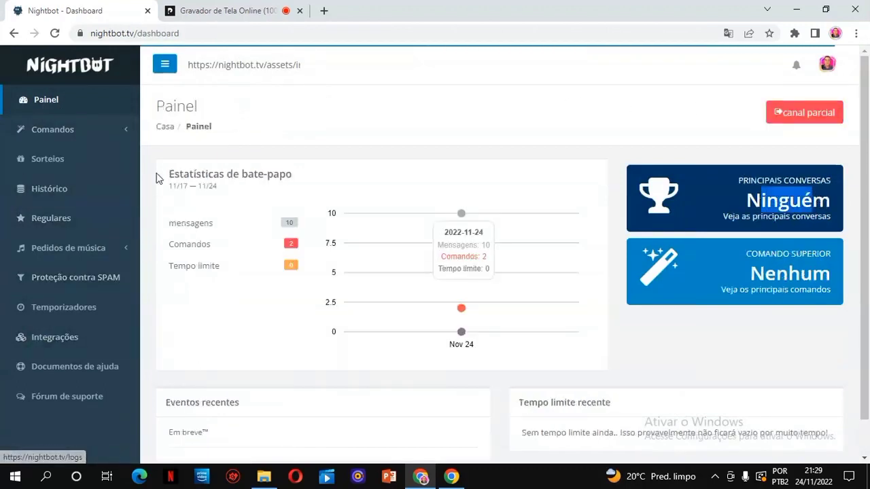
pyautogui.moveTo(161, 174); pyautogui.dragTo(532, 178)
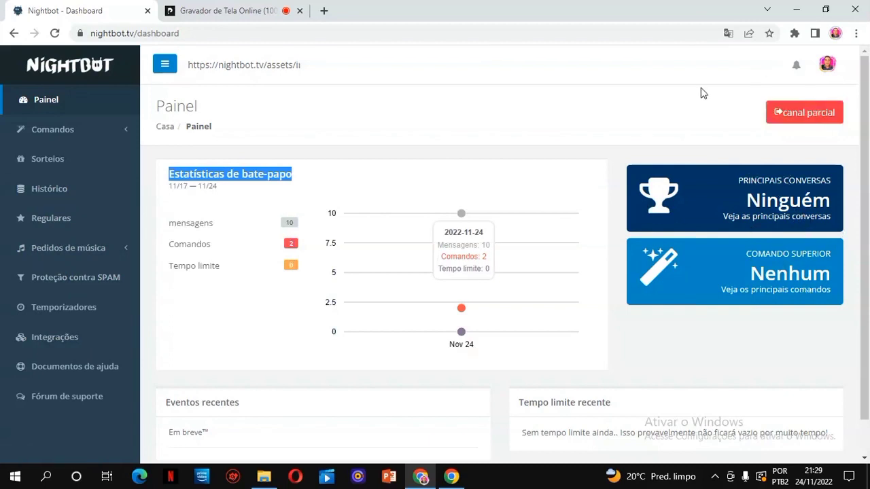
# - Make Nightbot leave the channel and join it again
pyautogui.click(796, 119)
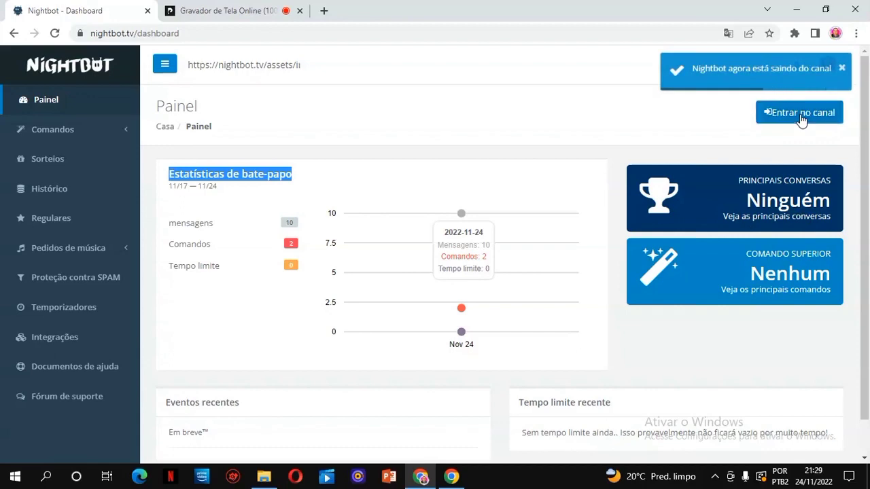
pyautogui.click(802, 117)
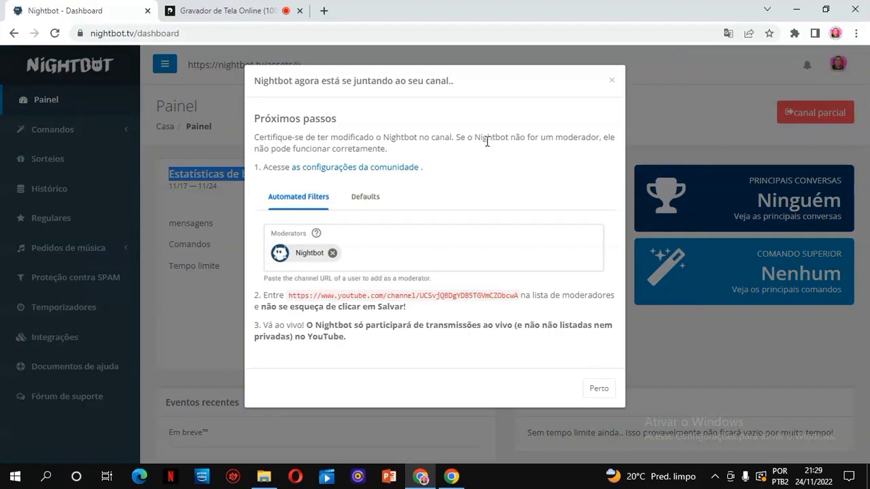
pyautogui.click(386, 175)
pyautogui.click(123, 17)
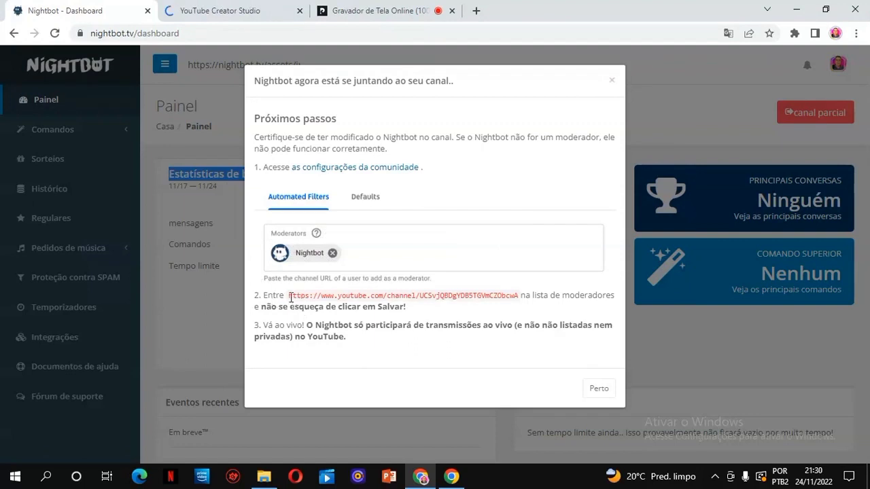
pyautogui.moveTo(290, 297); pyautogui.dragTo(519, 305)
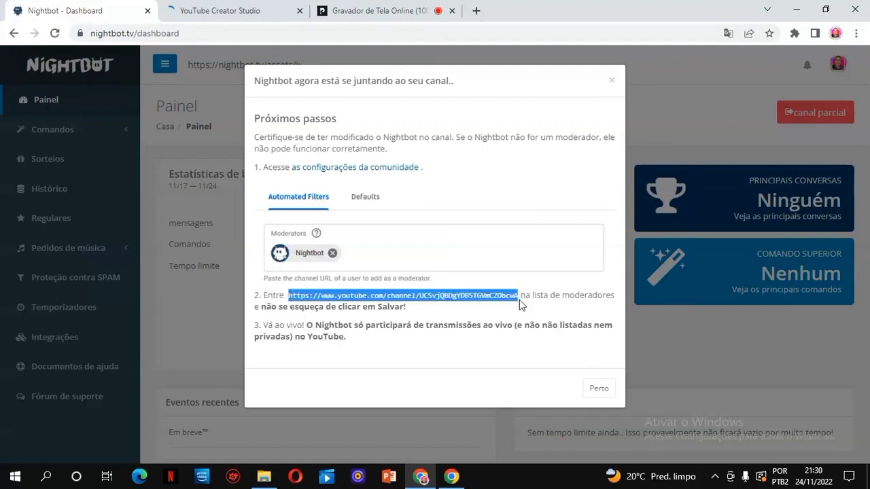
pyautogui.rightClick(520, 305)
pyautogui.click(545, 307)
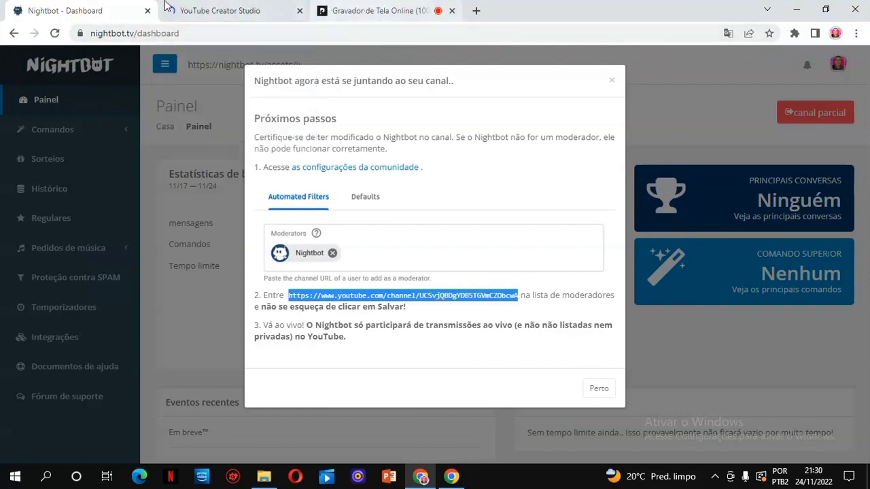
# - Check whether YouTube Studio has loaded and reread the dialog's instruction about going live
pyautogui.click(209, 8)
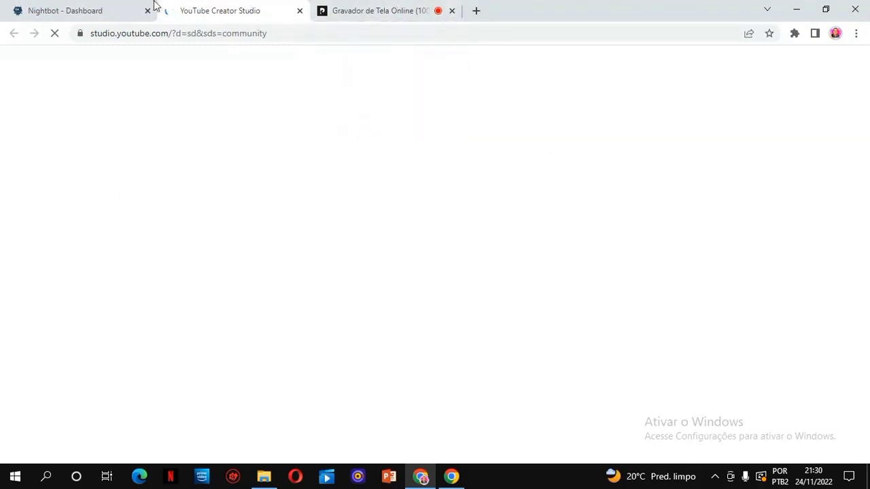
pyautogui.click(120, 6)
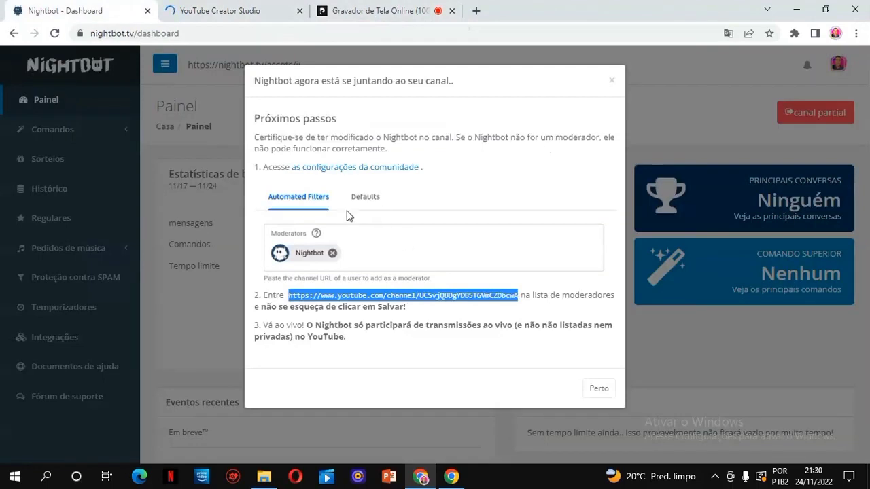
pyautogui.moveTo(297, 325); pyautogui.dragTo(353, 338)
pyautogui.click(351, 334)
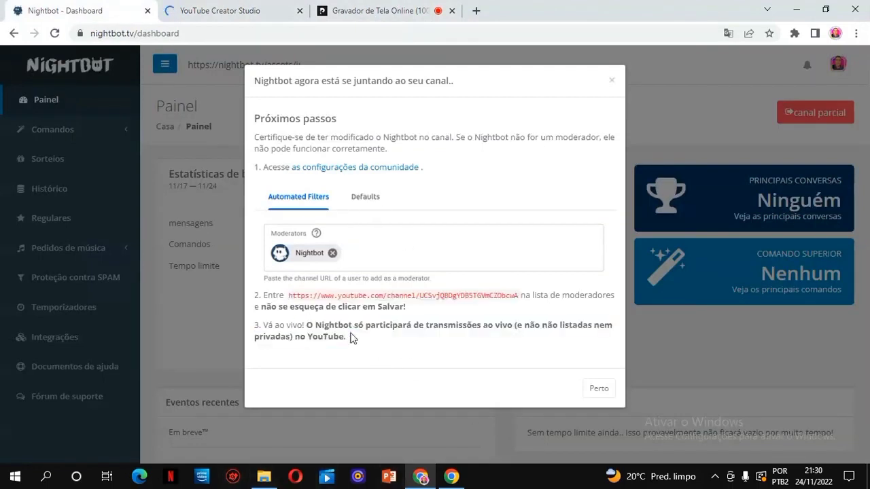
# - Switch to YouTube Studio and wait until the community settings with the moderators list load
pyautogui.click(270, 6)
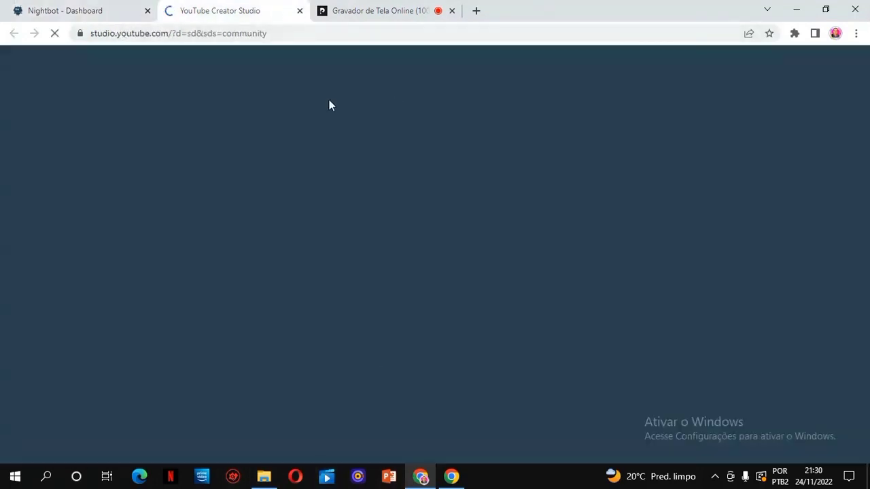
pyautogui.click(362, 7)
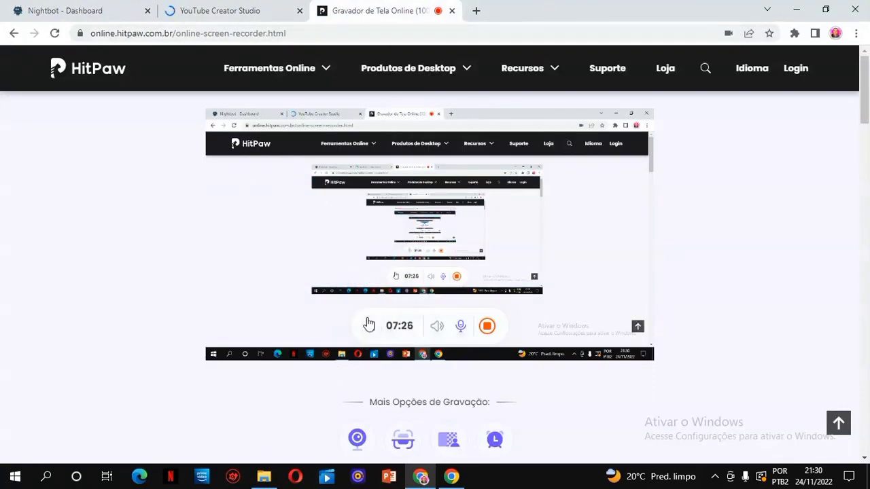
pyautogui.click(254, 10)
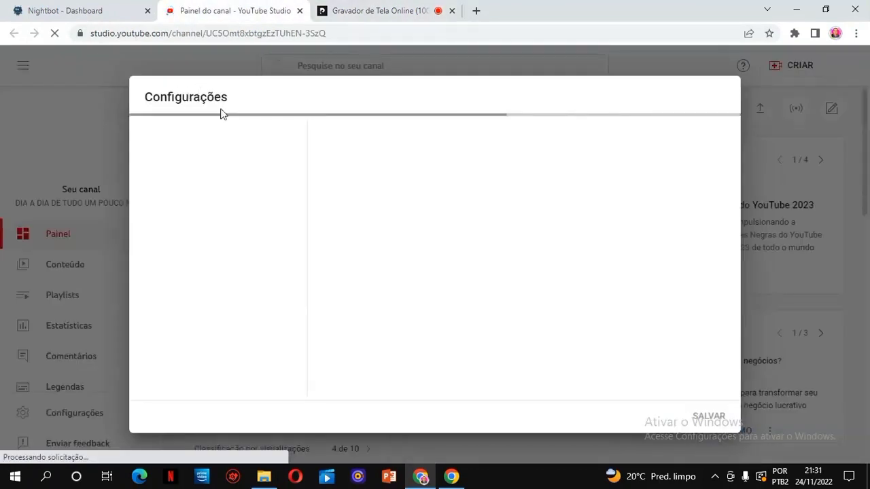
pyautogui.moveTo(221, 114); pyautogui.dragTo(145, 97)
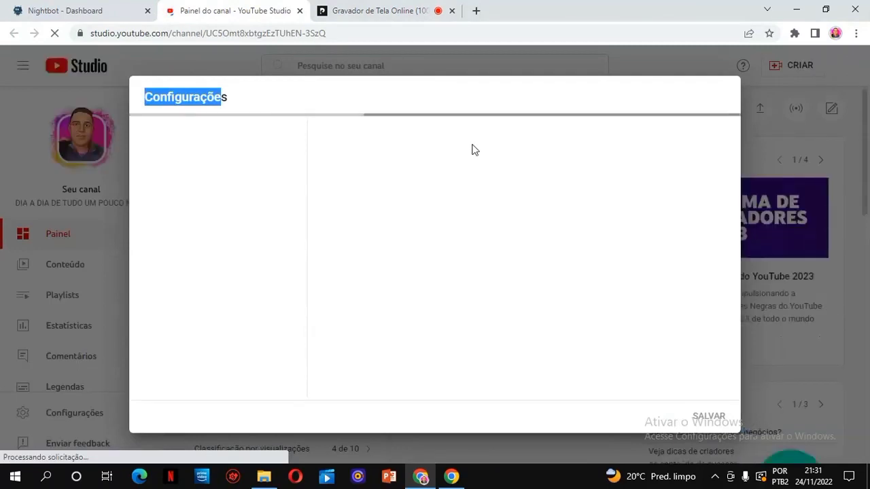
pyautogui.click(407, 7)
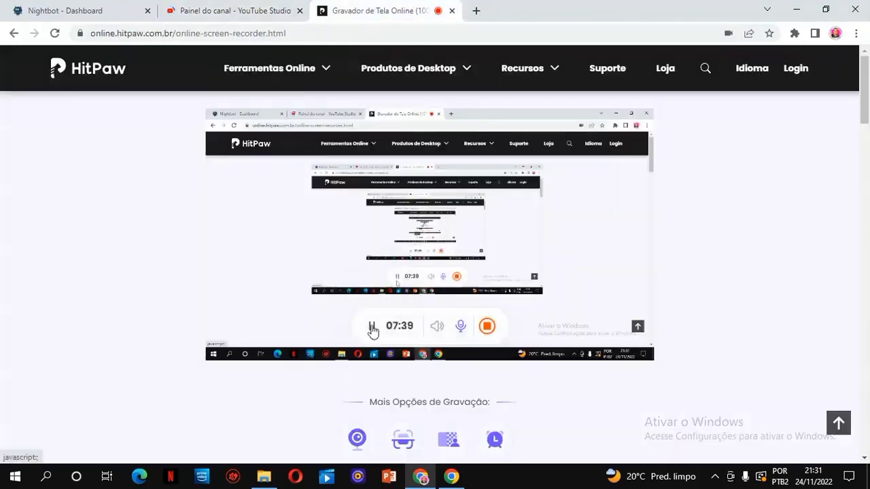
pyautogui.click(270, 15)
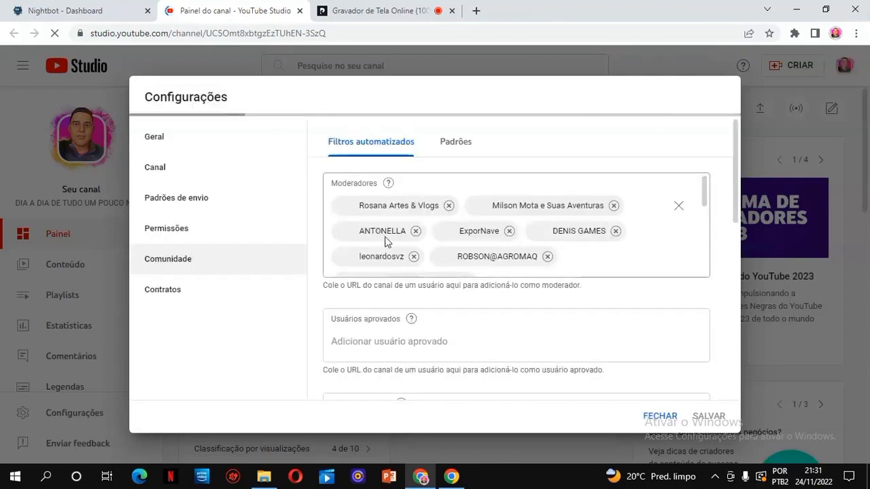
# - Remove the first moderator from the channel's moderators list
pyautogui.click(447, 206)
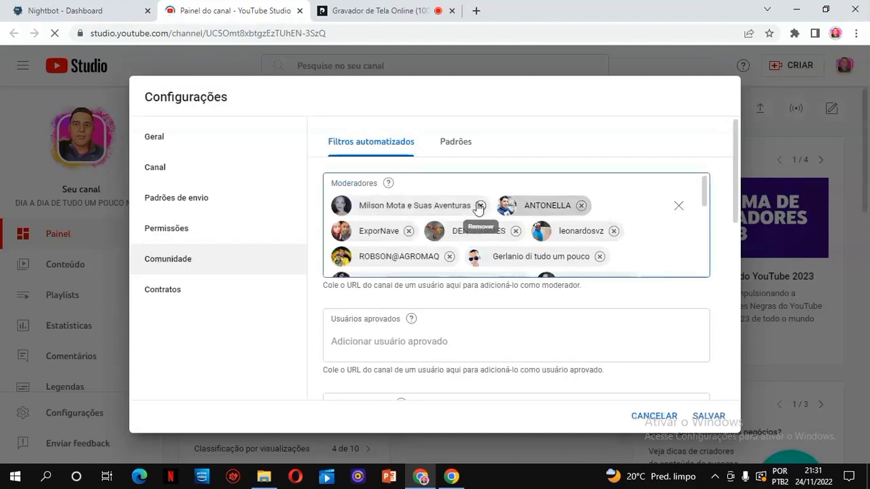
pyautogui.click(408, 7)
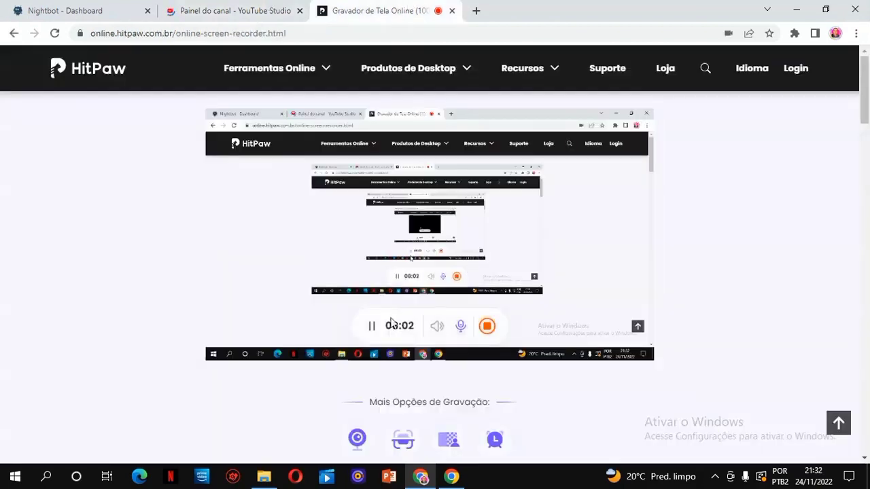
pyautogui.click(250, 6)
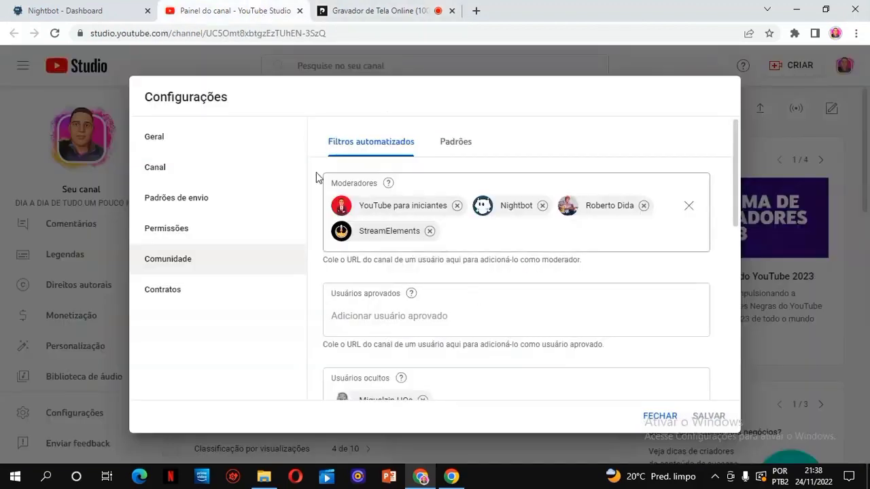
# - Remove Nightbot from the moderators list and try to paste its channel URL there
pyautogui.click(545, 208)
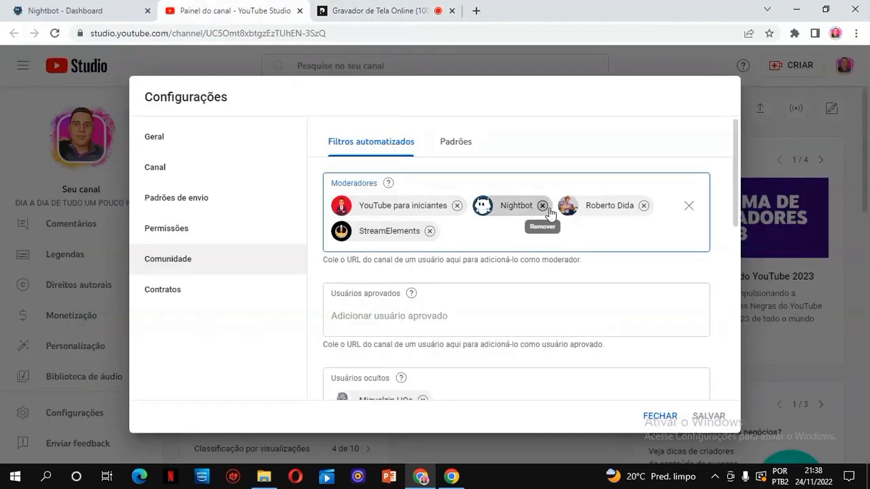
pyautogui.rightClick(482, 223)
pyautogui.click(553, 324)
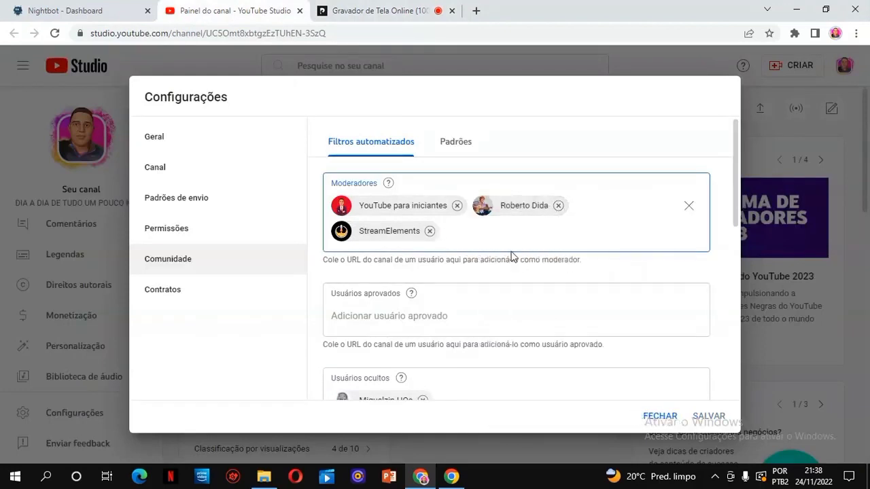
# - Return to the Nightbot join dialog and copy only the channel URL from step 2
pyautogui.click(85, 5)
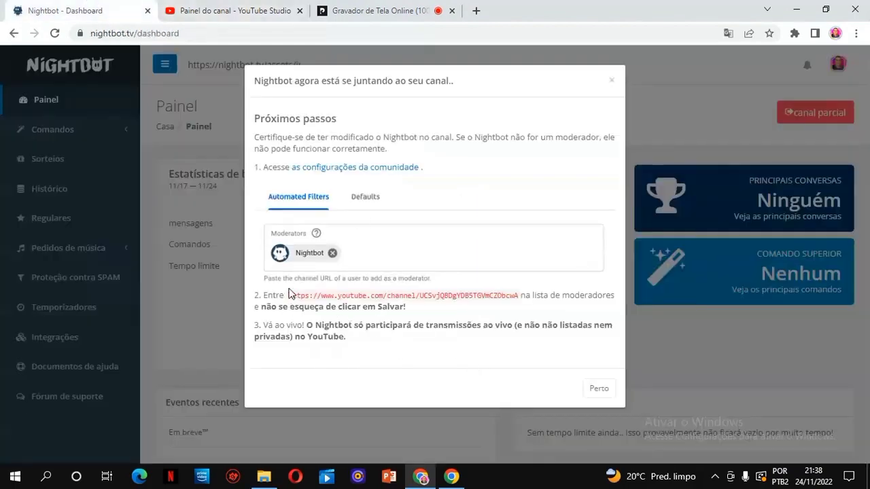
pyautogui.moveTo(290, 292); pyautogui.dragTo(427, 309)
pyautogui.moveTo(511, 310); pyautogui.dragTo(521, 290)
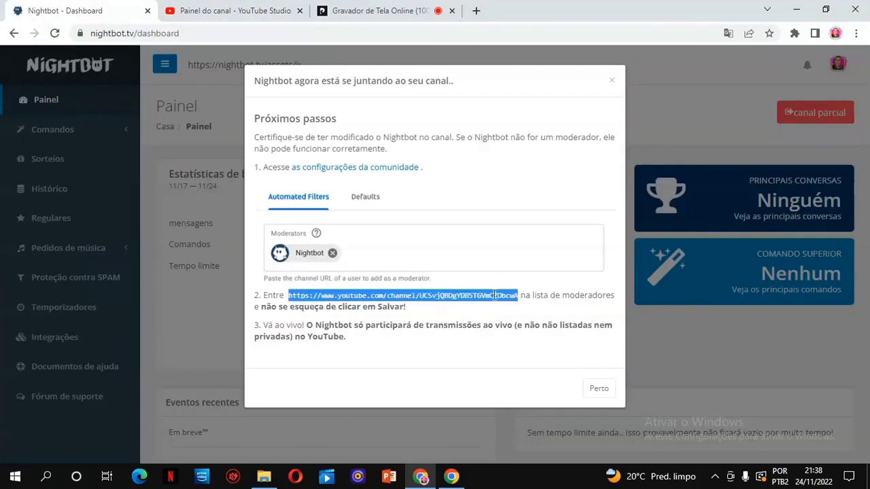
pyautogui.rightClick(466, 306)
pyautogui.click(479, 312)
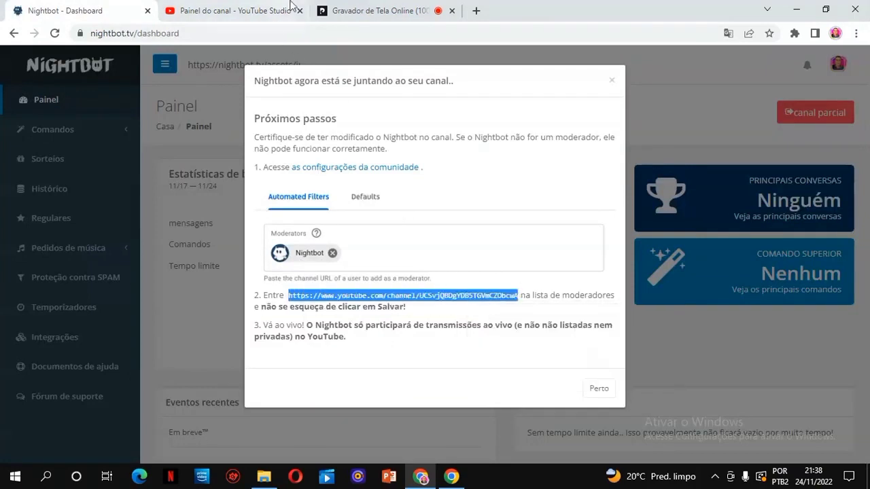
# - Try to paste the copied Nightbot channel URL into YouTube Studio's Moderators field
pyautogui.click(256, 5)
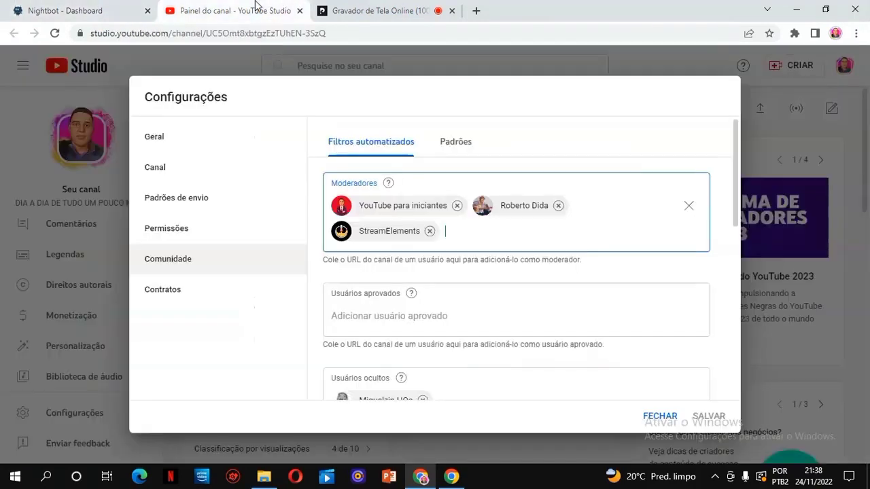
pyautogui.rightClick(473, 236)
pyautogui.click(523, 331)
pyautogui.scroll(-1, 677, 212)
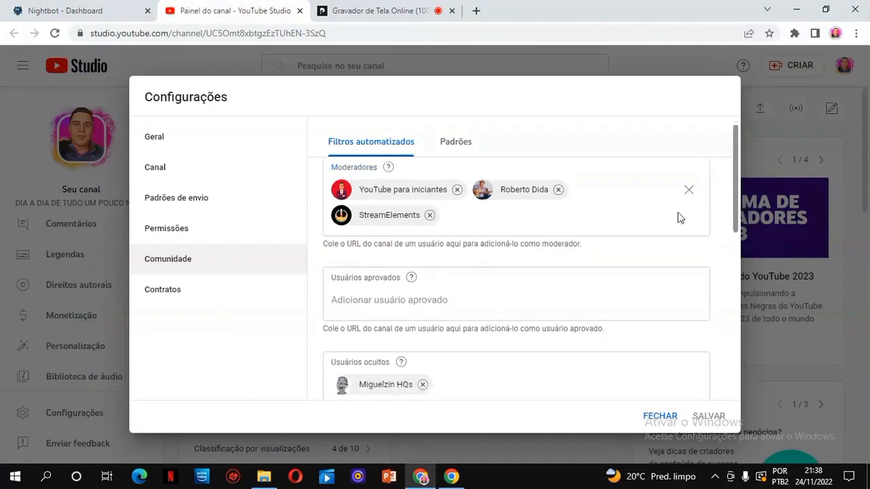
pyautogui.rightClick(554, 213)
pyautogui.click(607, 311)
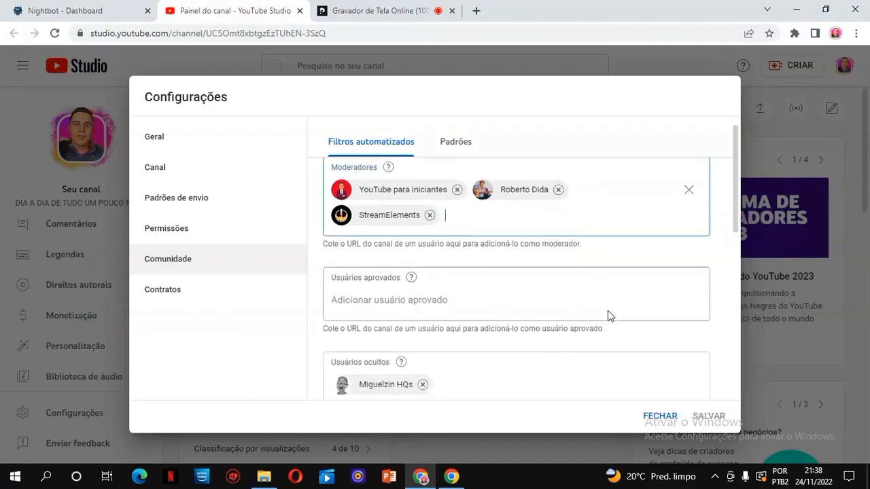
pyautogui.rightClick(489, 212)
pyautogui.click(542, 310)
# - Search the Moderators field for "ni" and try pasting the channel URL again
pyautogui.write('n')
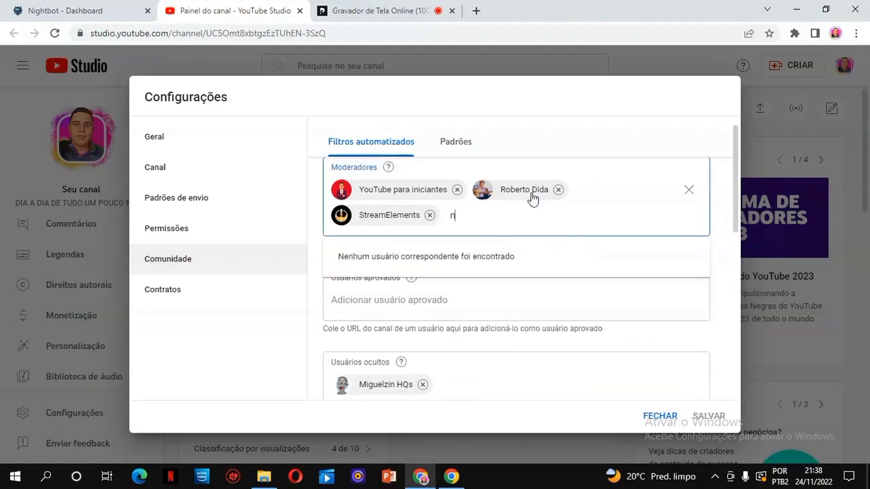
pyautogui.write('i')
pyautogui.rightClick(462, 221)
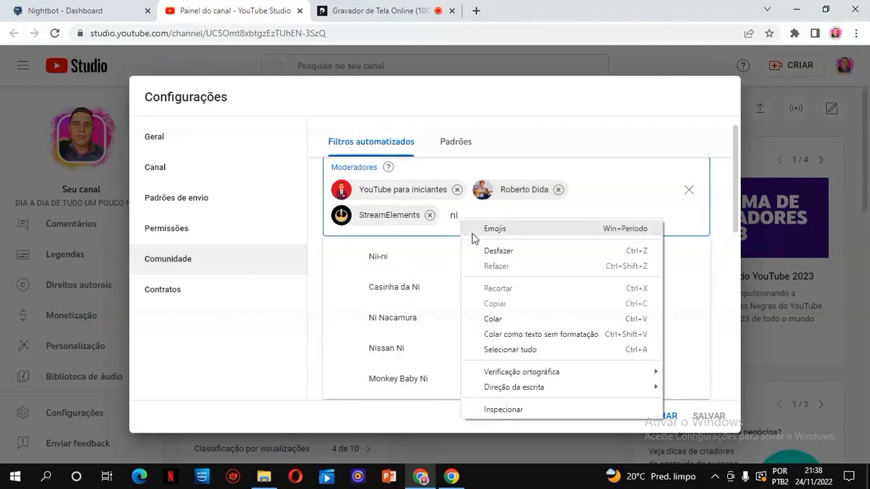
pyautogui.click(506, 321)
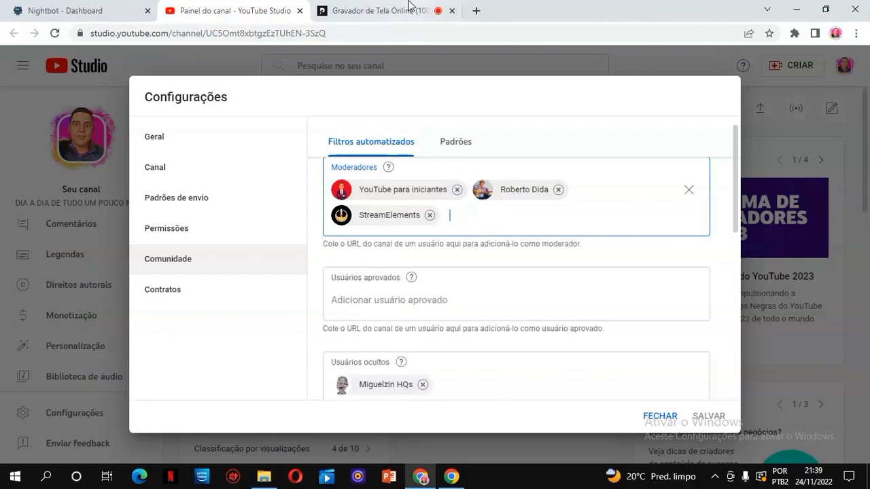
pyautogui.click(386, 8)
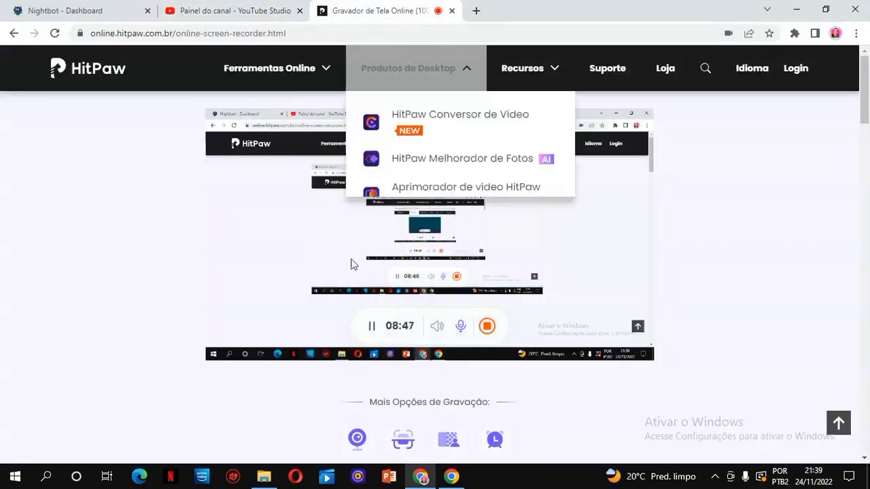
# - Copy the whole step 2 instruction containing the channel URL from the Nightbot join dialog
pyautogui.click(100, 8)
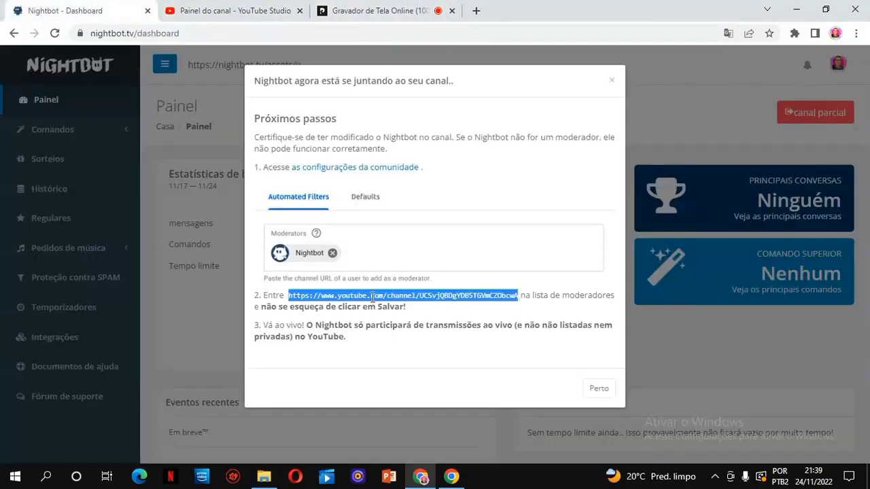
pyautogui.click(372, 297)
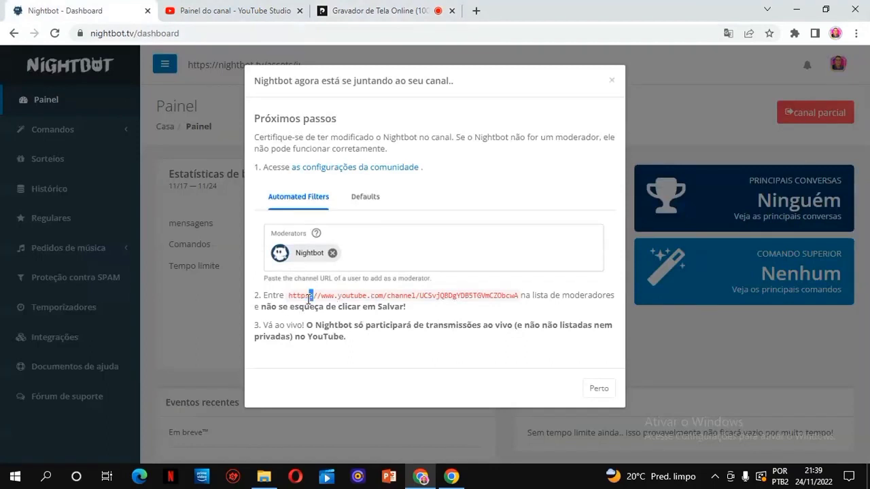
pyautogui.tripleClick(309, 297)
pyautogui.click(306, 294)
pyautogui.tripleClick(314, 297)
pyautogui.rightClick(316, 297)
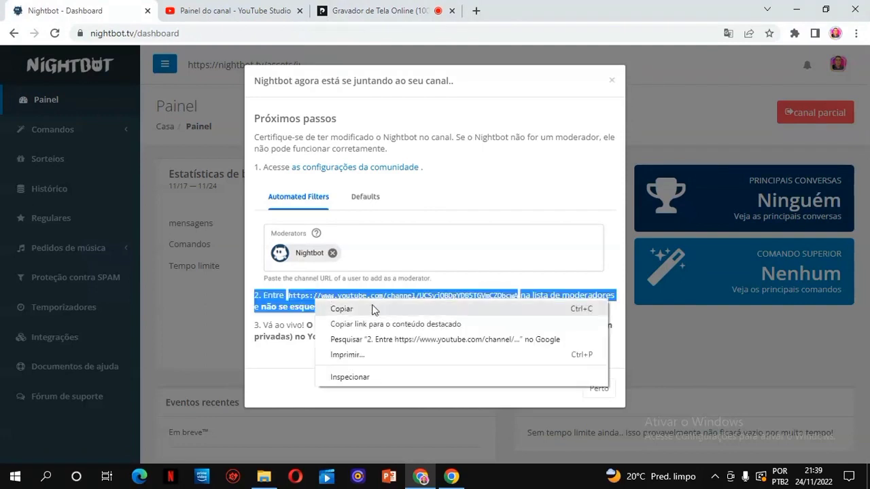
pyautogui.click(339, 307)
# - Paste the copied step 2 instruction into YouTube Studio's Moderators field
pyautogui.click(252, 9)
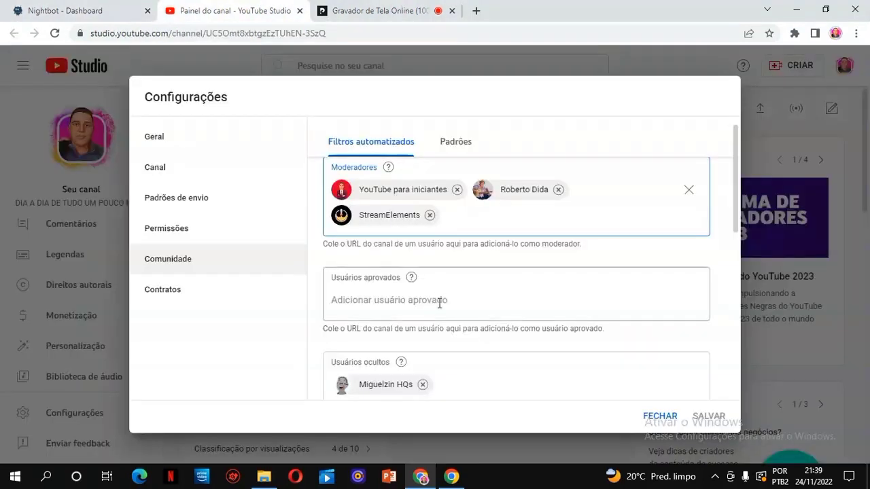
pyautogui.rightClick(451, 243)
pyautogui.rightClick(476, 215)
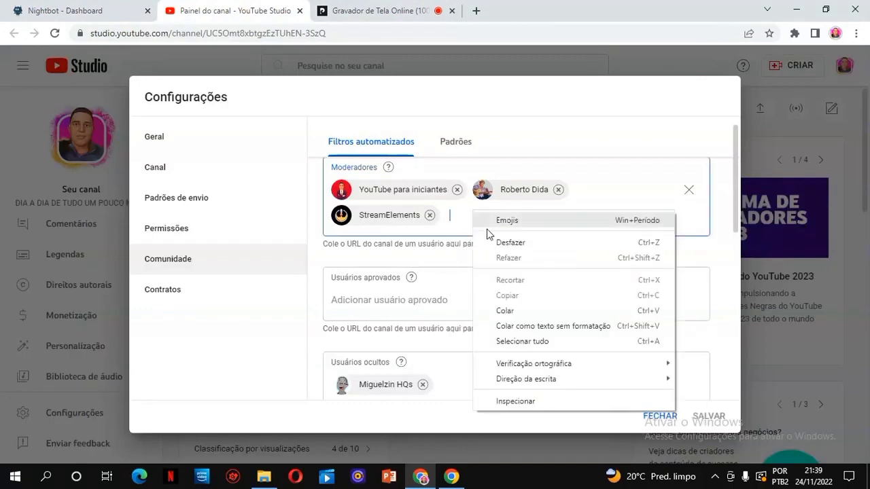
pyautogui.click(514, 312)
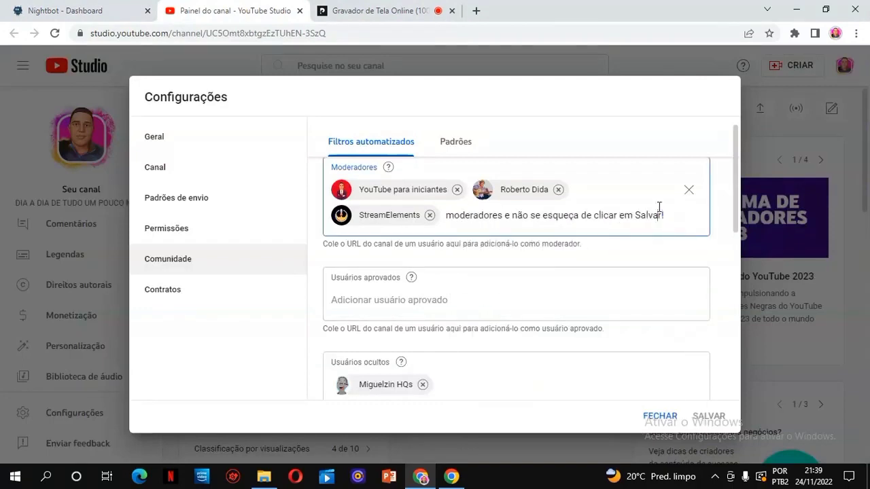
# - Remove the leading "2. Entre" from the instruction pasted in the Moderators field, so the text starts at the channel URL
pyautogui.moveTo(659, 206); pyautogui.dragTo(516, 241)
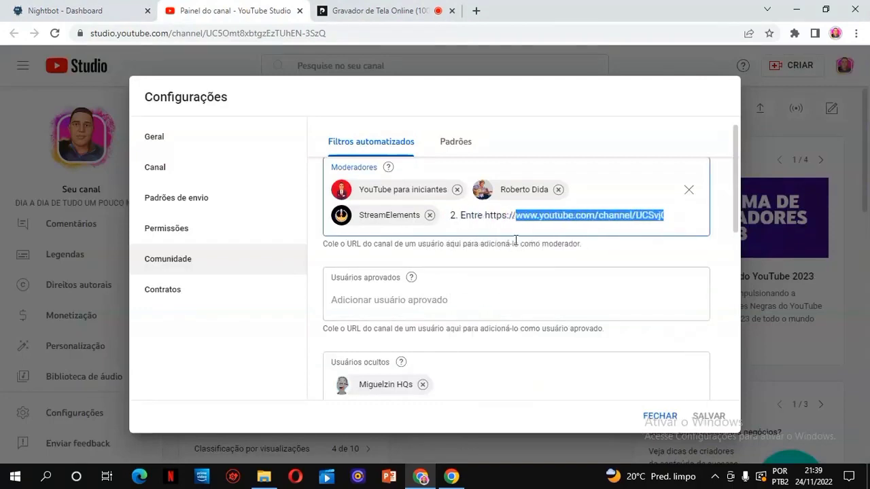
pyautogui.click(482, 219)
pyautogui.keyDown('shift'); pyautogui.click(443, 221); pyautogui.keyUp('shift')
pyautogui.keyDown('shift'); pyautogui.click(439, 224); pyautogui.keyUp('shift')
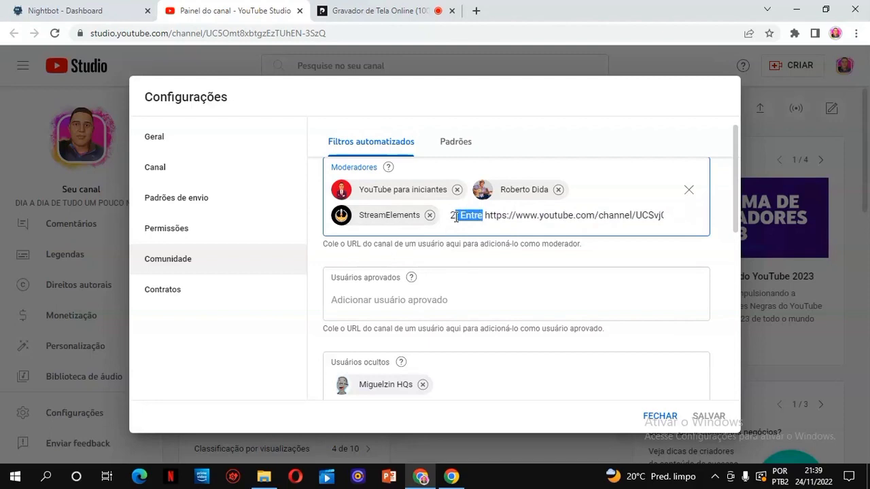
pyautogui.press('BackSpace')
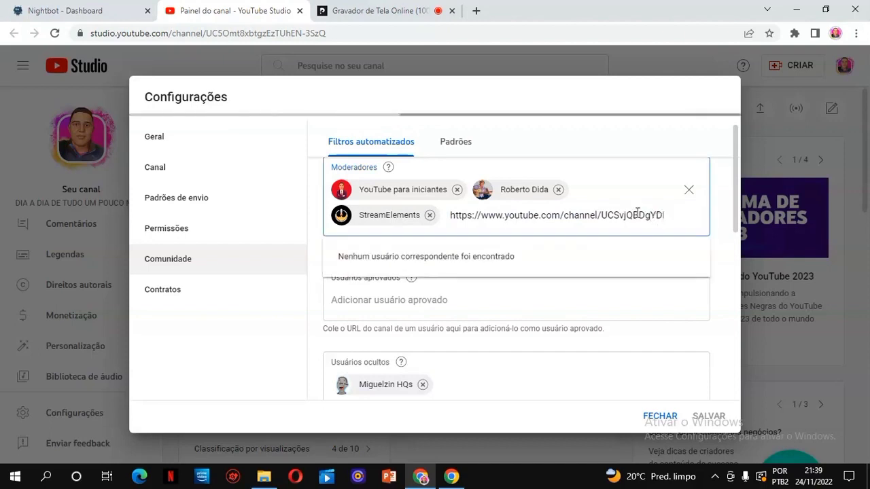
# - Remove the instruction text that follows the channel URL in the Moderators field
pyautogui.hotkey('ctrl', 'z')
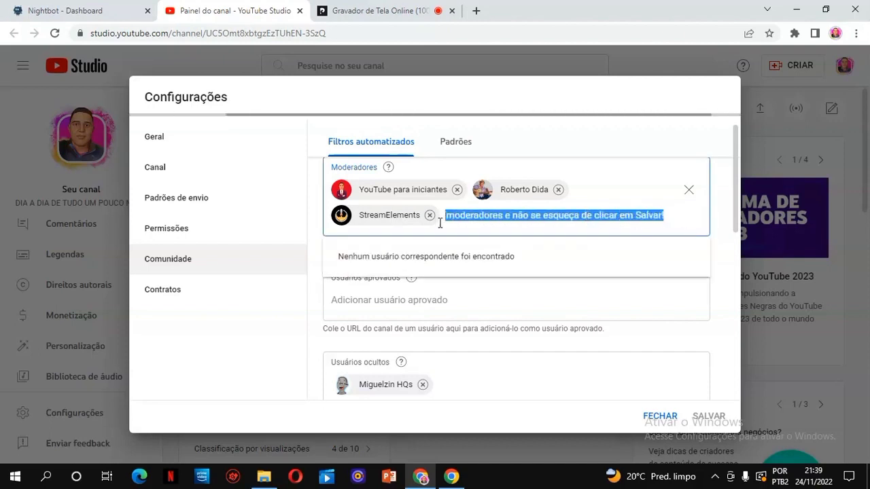
pyautogui.hotkey('ctrl', 'v')
pyautogui.moveTo(503, 217); pyautogui.dragTo(639, 232)
pyautogui.click(634, 215)
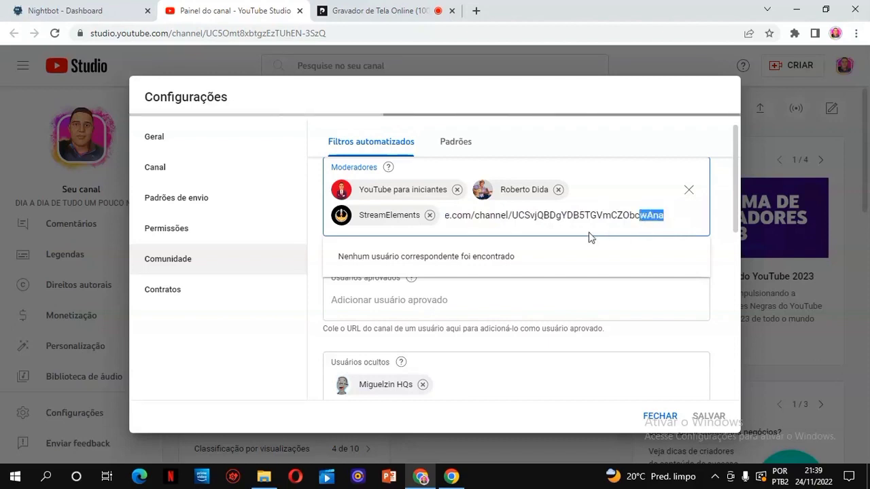
# - Clear the pasted channel URL from the Moderators field
pyautogui.click(576, 215)
pyautogui.doubleClick(576, 214)
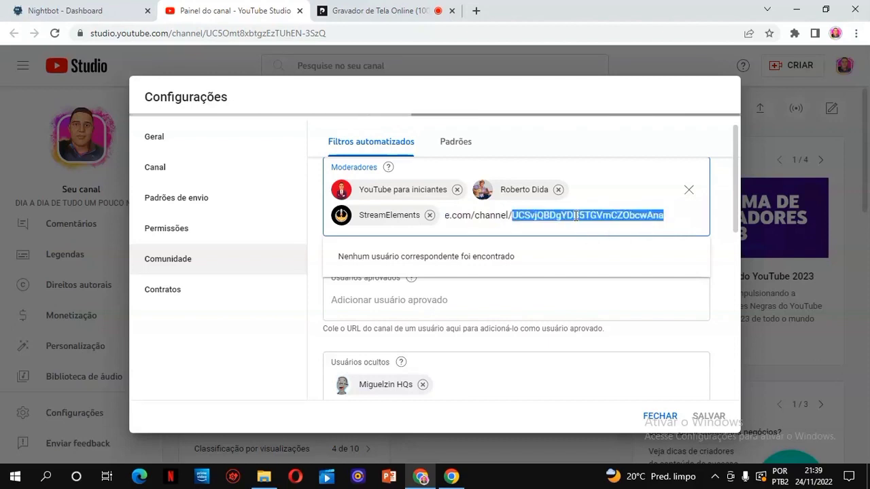
pyautogui.press('BackSpace')
pyautogui.press('BackSpace')
pyautogui.press('BackSpace')
pyautogui.press('BackSpace')
pyautogui.press('BackSpace')
pyautogui.press('BackSpace')
pyautogui.press('BackSpace')
pyautogui.press('BackSpace')
pyautogui.press('BackSpace')
pyautogui.press('BackSpace')
pyautogui.press('BackSpace')
pyautogui.press('BackSpace')
pyautogui.press('BackSpace')
pyautogui.press('BackSpace')
pyautogui.press('BackSpace')
pyautogui.press('BackSpace')
pyautogui.press('BackSpace')
pyautogui.press('BackSpace')
pyautogui.press('BackSpace')
pyautogui.press('BackSpace')
pyautogui.press('BackSpace')
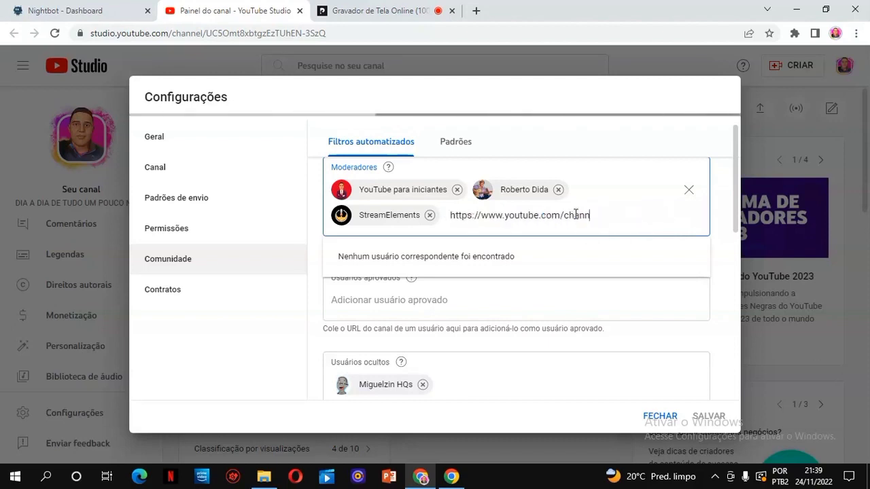
pyautogui.press('BackSpace')
pyautogui.press('BackSpace')
pyautogui.press('BackSpace')
pyautogui.press('BackSpace')
pyautogui.press('BackSpace')
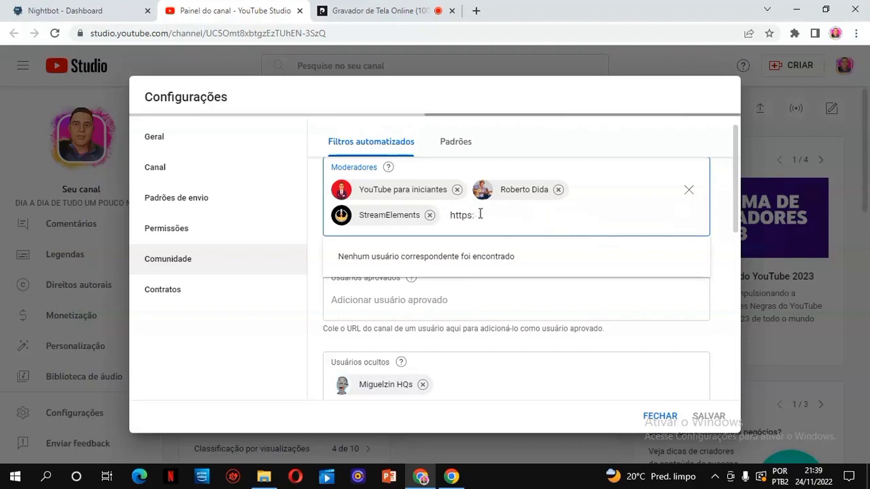
pyautogui.press('BackSpace')
pyautogui.press('BackSpace')
pyautogui.press('BackSpace')
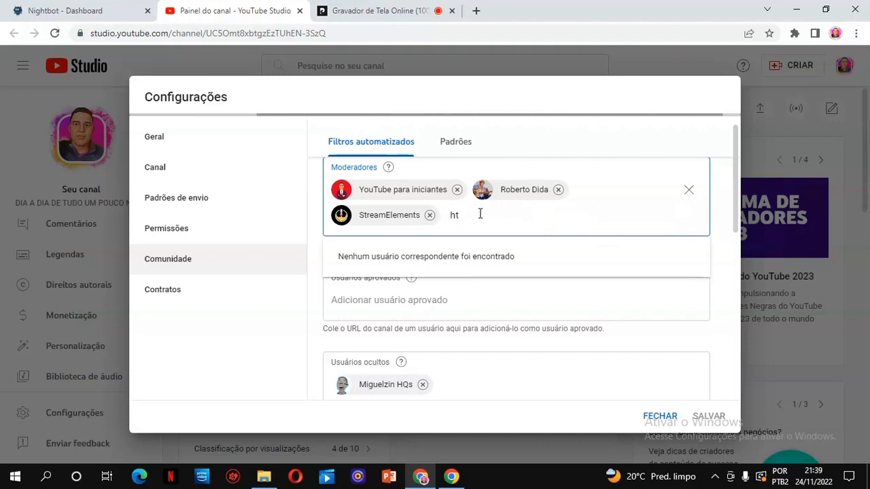
# - Copy only the Nightbot channel URL from step 2 of the Nightbot join dialog
pyautogui.click(134, 6)
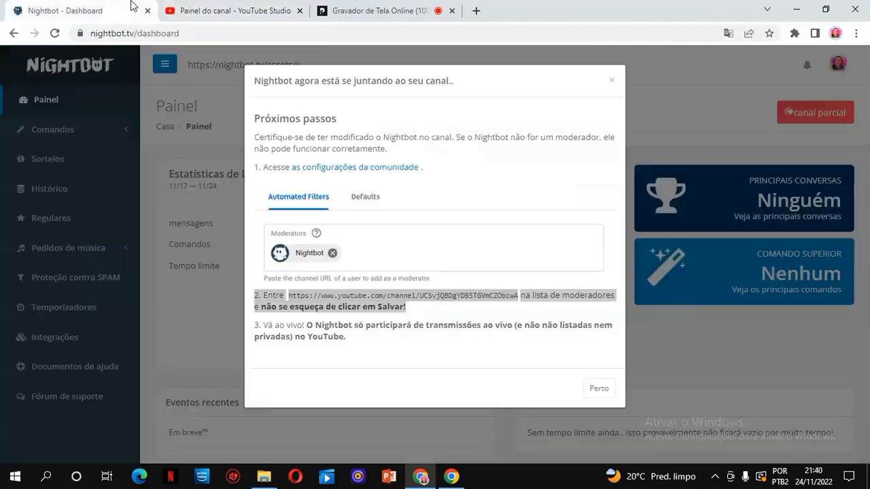
pyautogui.click(296, 297)
pyautogui.moveTo(289, 294); pyautogui.dragTo(518, 299)
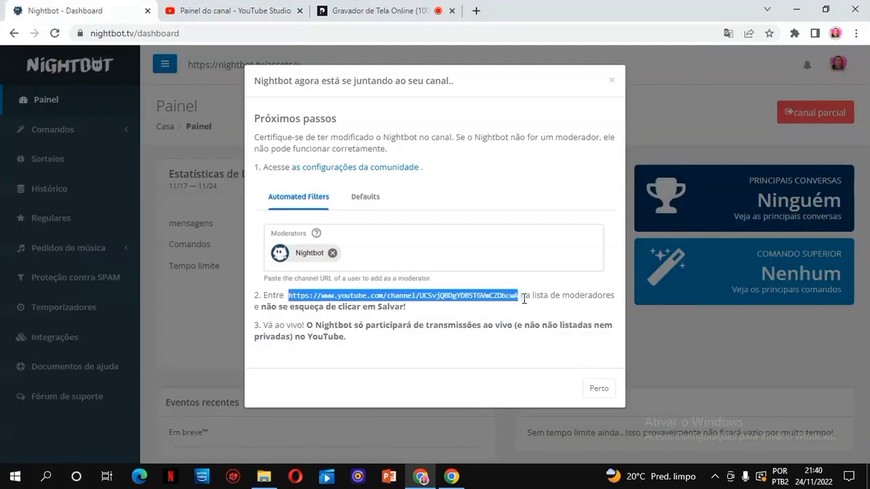
pyautogui.rightClick(517, 299)
pyautogui.click(526, 307)
# - Try to paste the newly copied Nightbot channel URL into YouTube Studio's emptied Moderators field
pyautogui.click(275, 10)
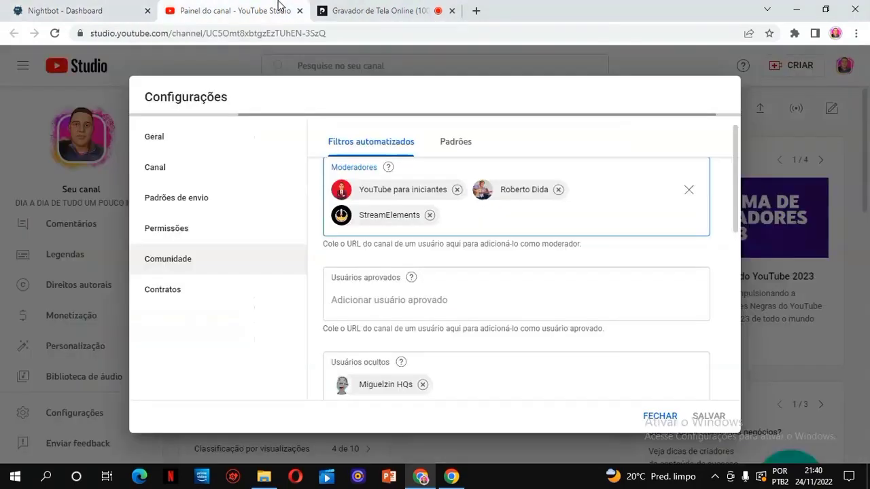
pyautogui.rightClick(480, 213)
pyautogui.click(520, 309)
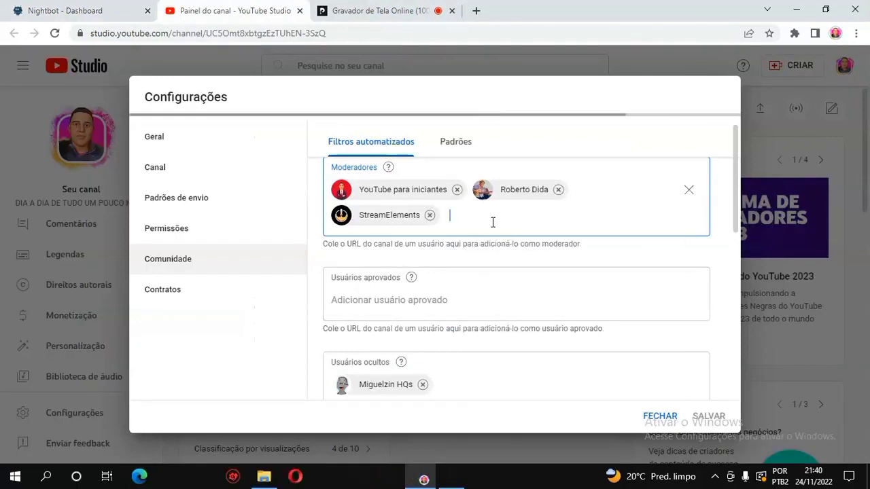
pyautogui.rightClick(487, 220)
pyautogui.click(528, 320)
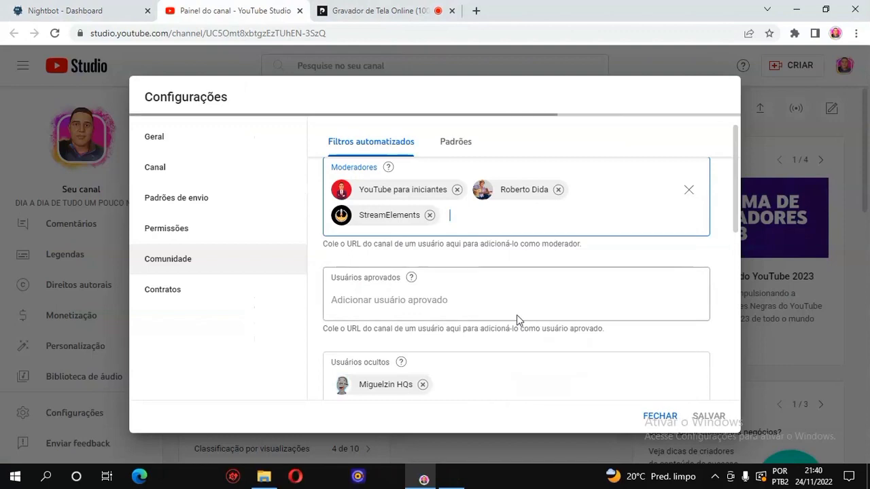
# - Check YouTube Studio's Moderators list for the Nightbot entry
pyautogui.click(388, 6)
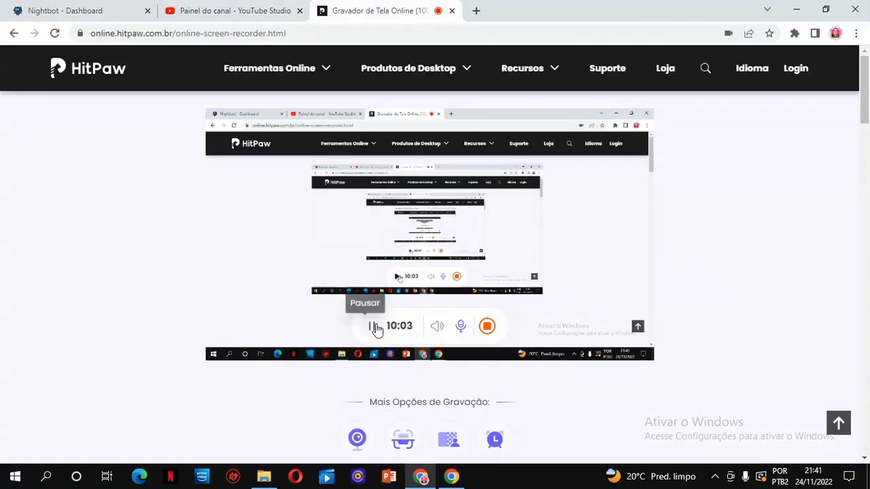
pyautogui.click(171, 8)
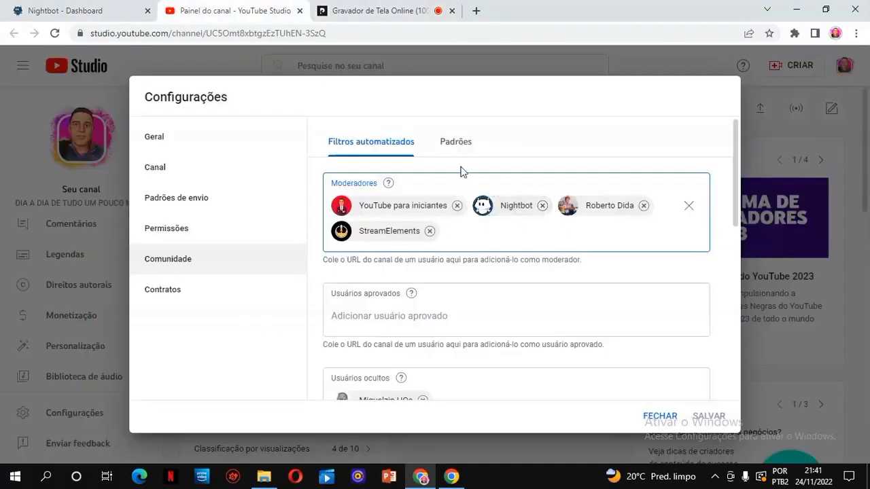
pyautogui.moveTo(500, 191); pyautogui.dragTo(514, 168)
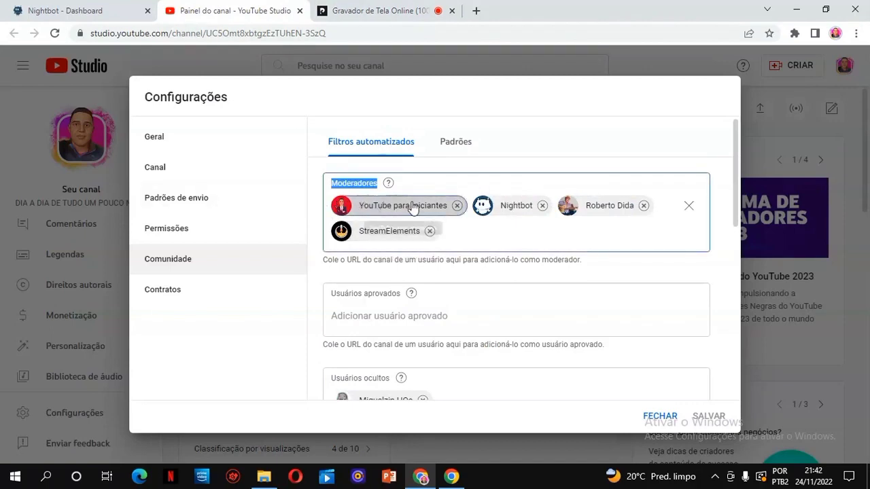
pyautogui.click(443, 170)
# - Close the join dialog on the Nightbot dashboard and return to YouTube Studio's community settings
pyautogui.click(92, 11)
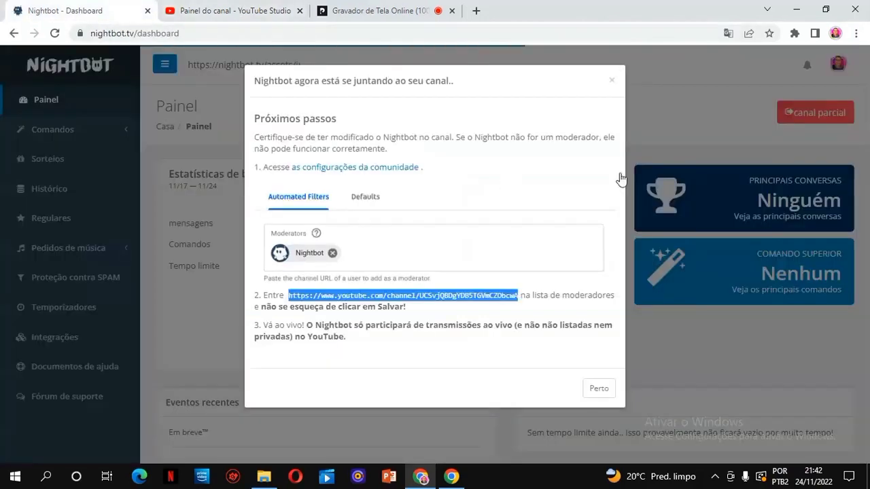
pyautogui.click(612, 81)
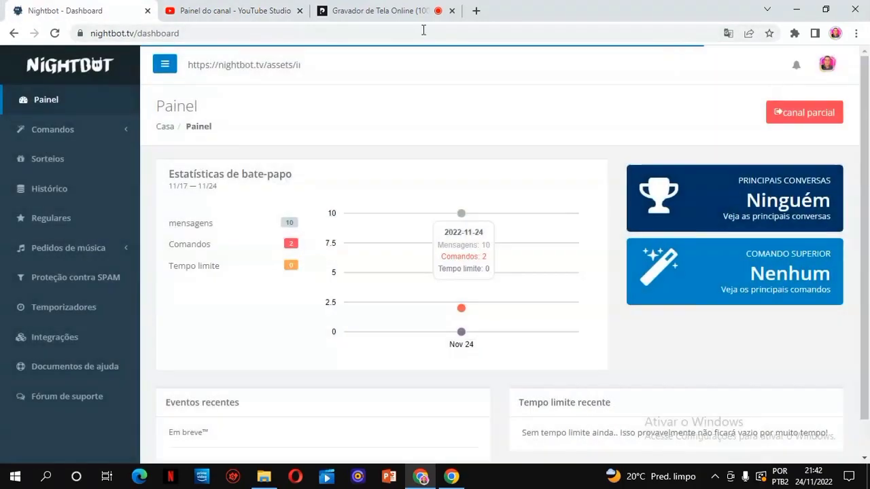
pyautogui.click(247, 9)
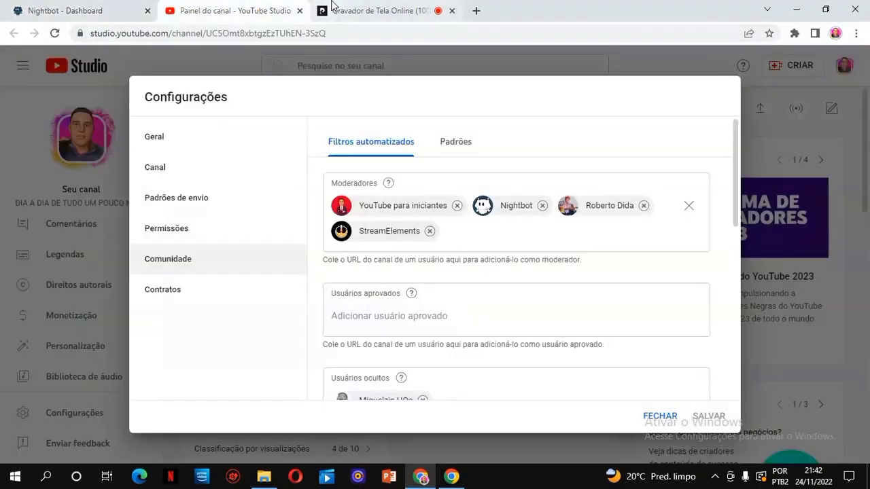